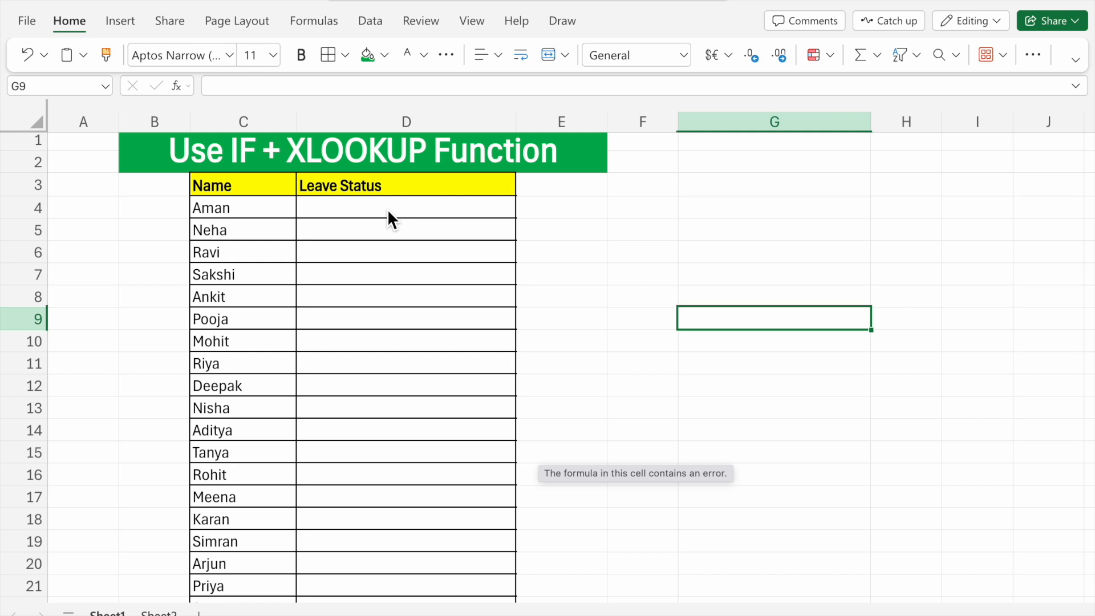
# Examine the Name and Leave Status columns on Sheet1 and the Leave Balance table on Sheet2
pyautogui.moveTo(238, 184); pyautogui.dragTo(237, 514)
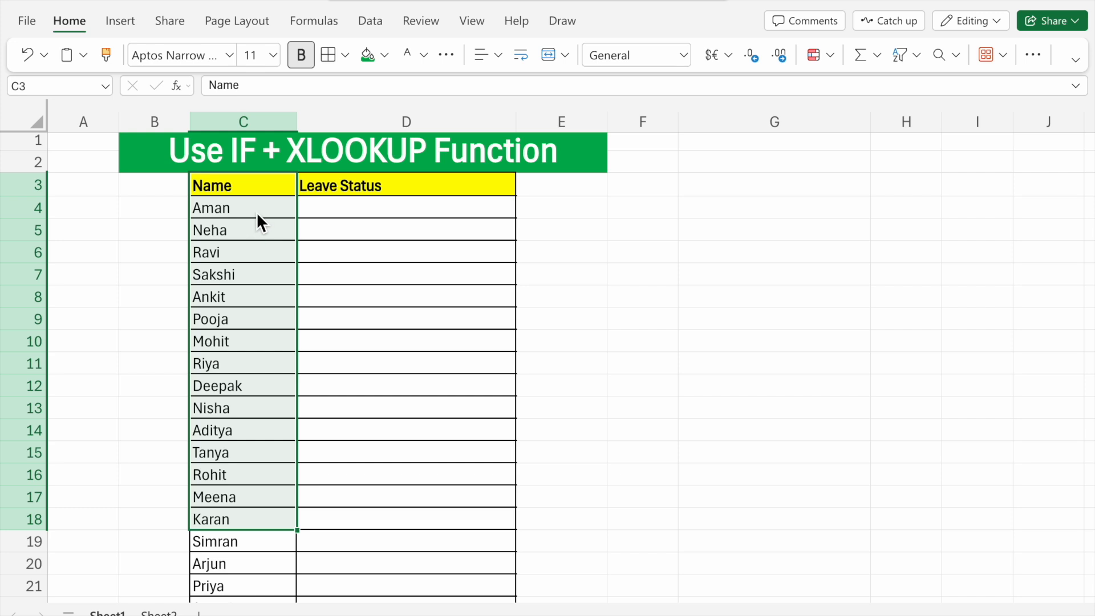
pyautogui.moveTo(261, 212); pyautogui.dragTo(251, 431)
pyautogui.moveTo(423, 191); pyautogui.dragTo(402, 349)
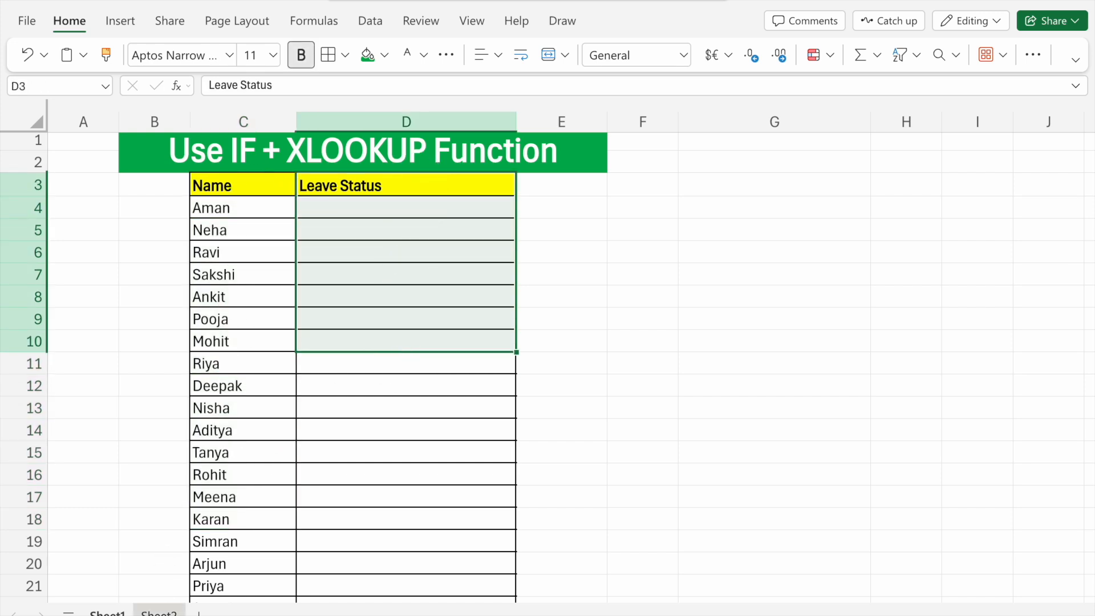
pyautogui.click(159, 612)
pyautogui.click(442, 185)
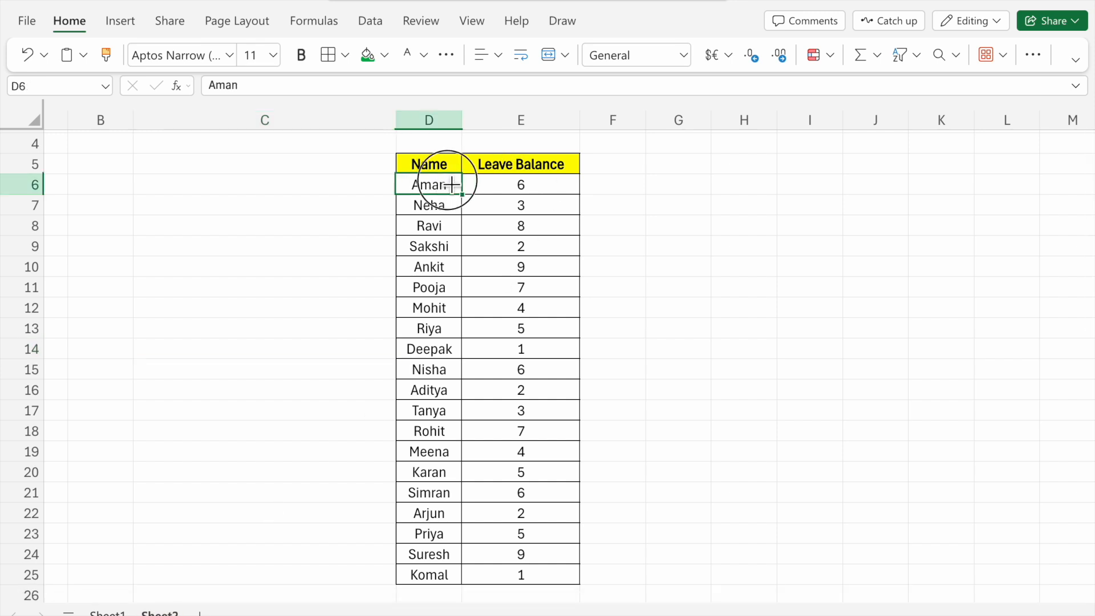
pyautogui.moveTo(443, 185); pyautogui.dragTo(499, 457)
pyautogui.click(106, 613)
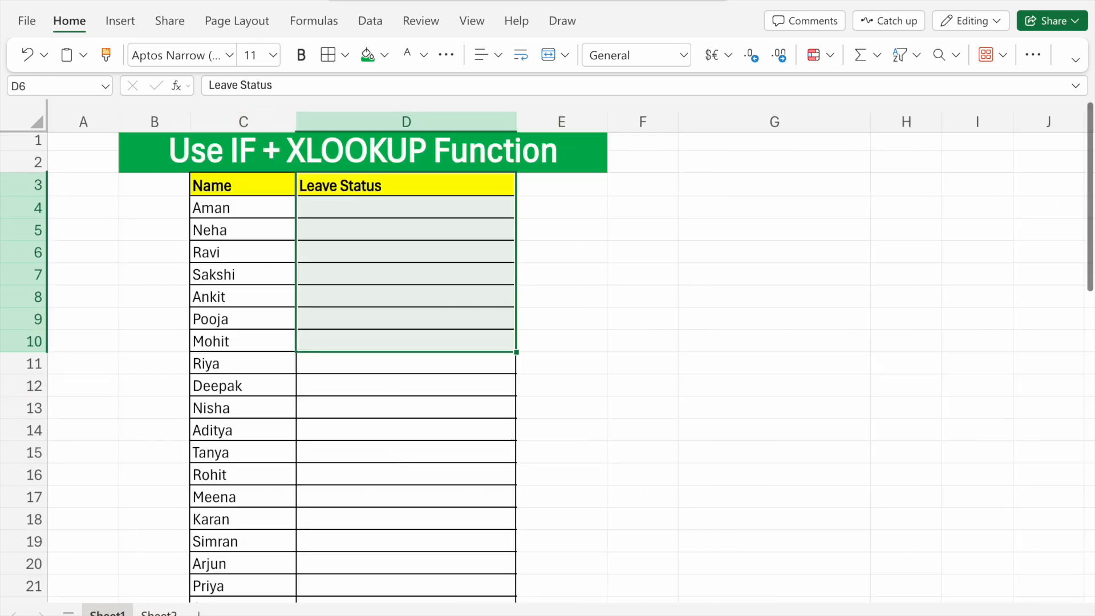
pyautogui.click(405, 251)
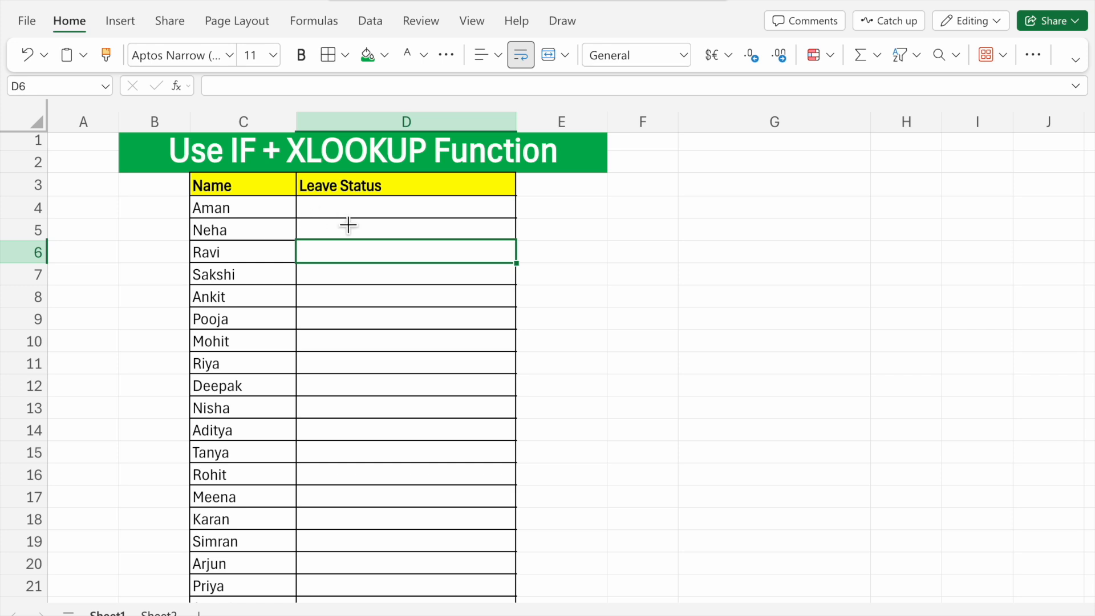
pyautogui.click(386, 216)
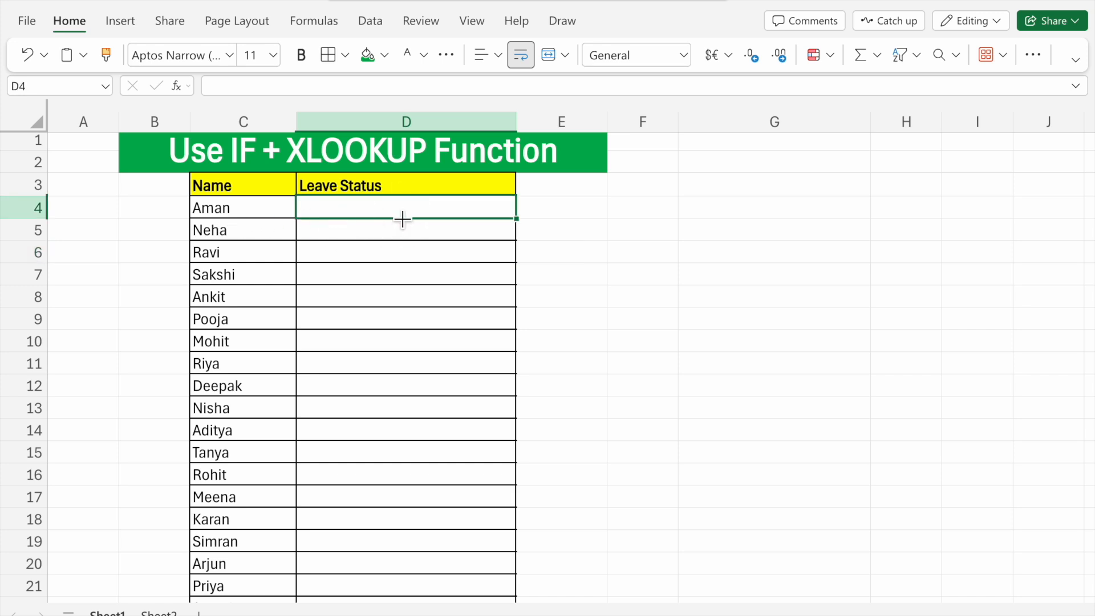
pyautogui.click(401, 243)
pyautogui.click(392, 273)
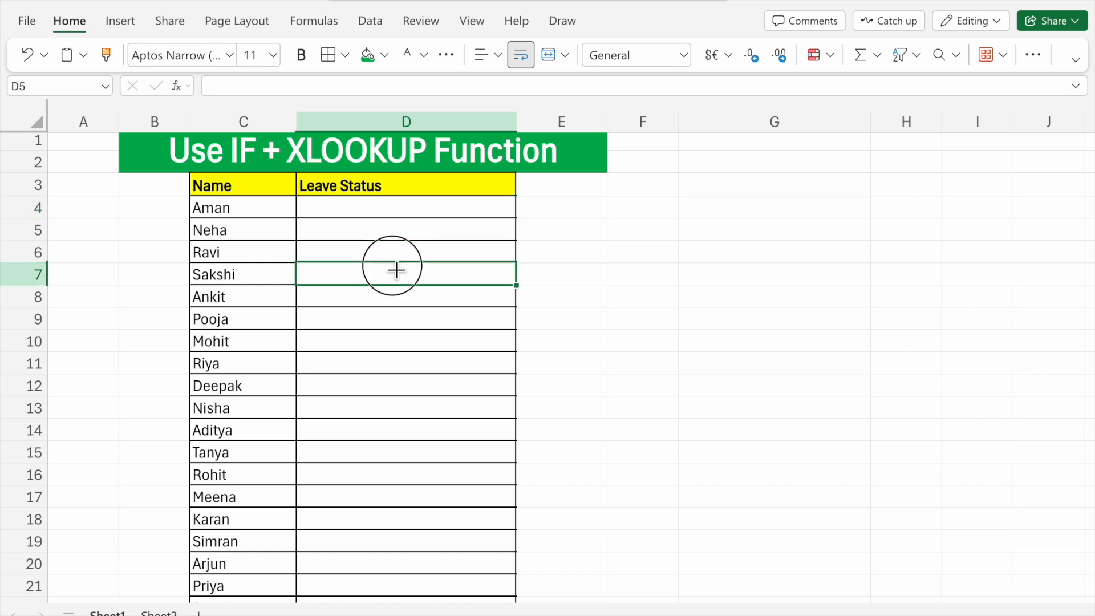
pyautogui.click(378, 321)
# Enter the note "5 or more than 5 leave balance" in cell G10 of Sheet1
pyautogui.click(740, 352)
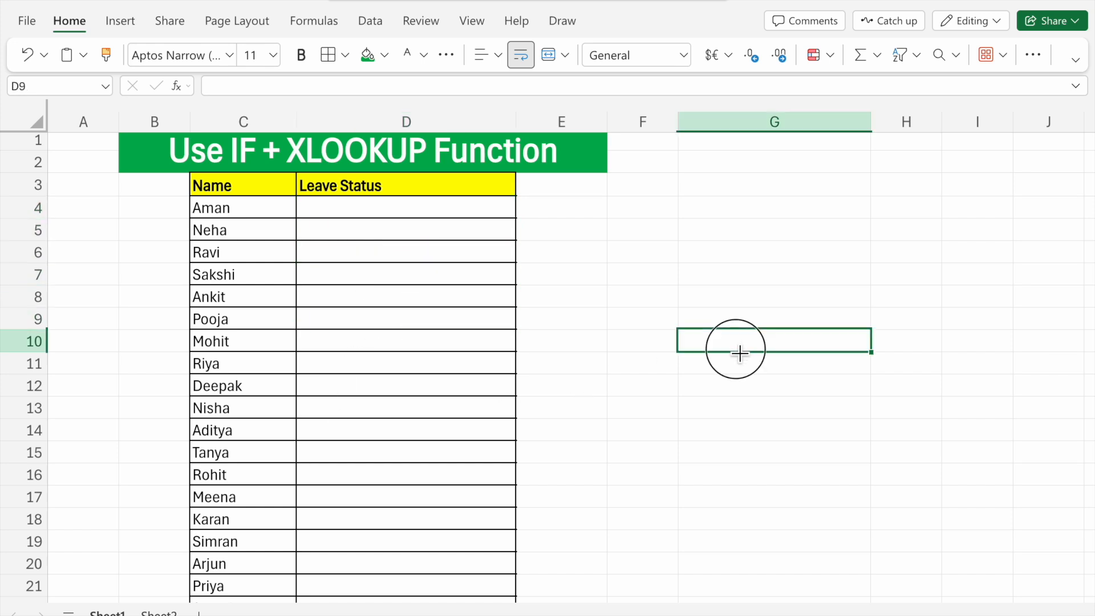
pyautogui.write('5')
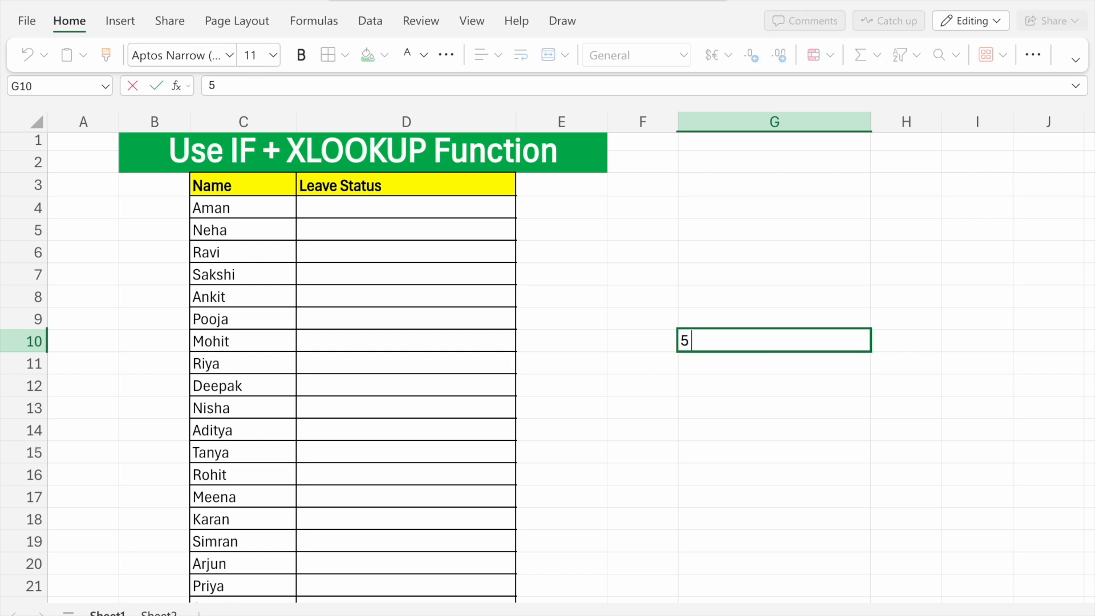
pyautogui.write(' or more ')
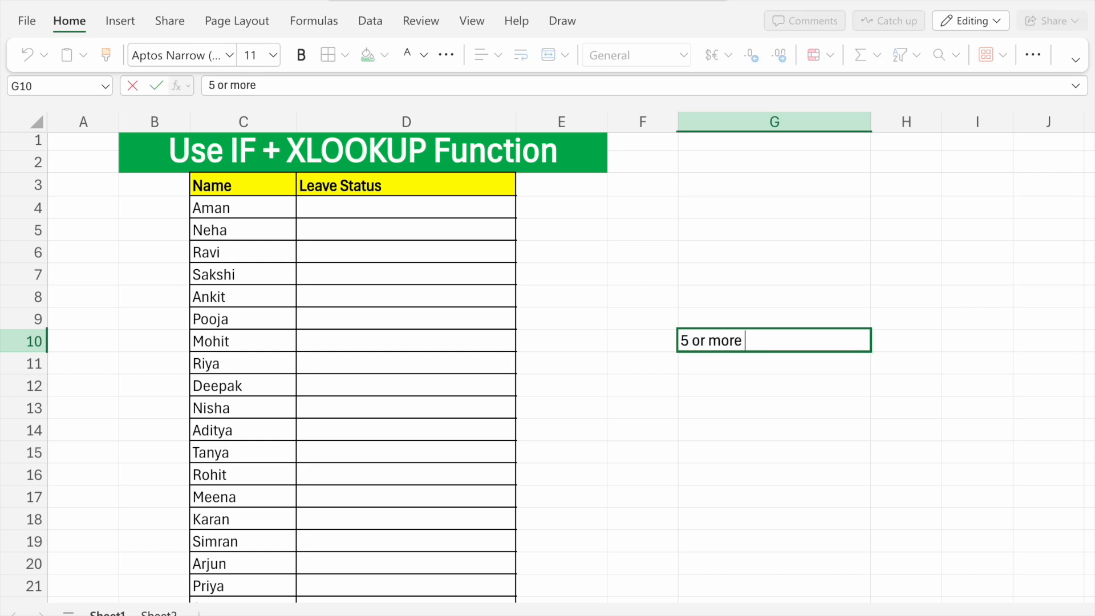
pyautogui.write('than 5 leave balance')
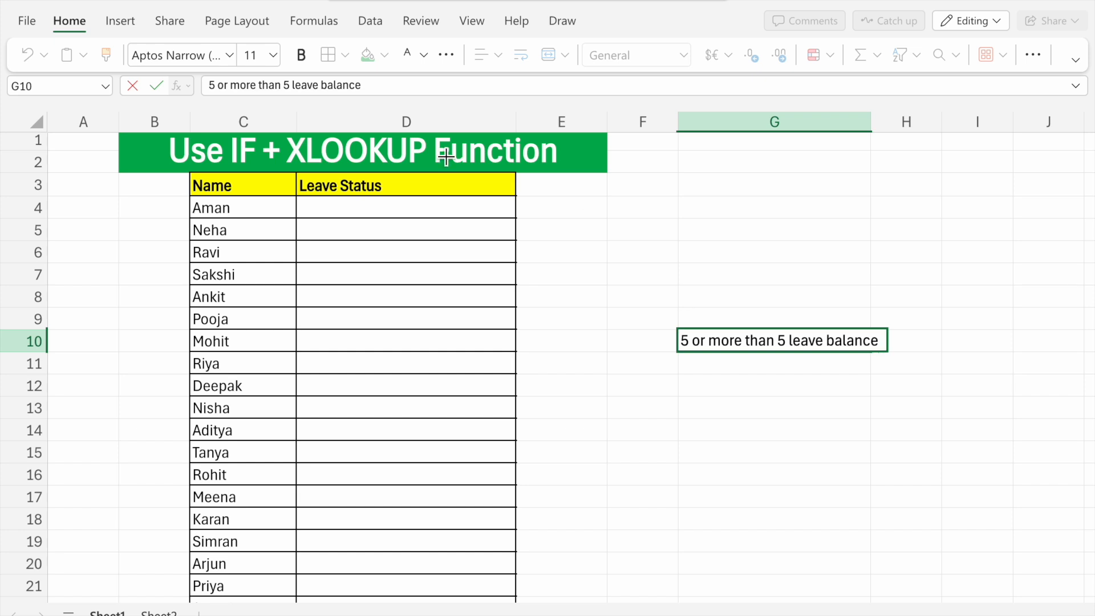
# Begin a formula in cell D4 with an IF function whose logical test is a nested ISNA
pyautogui.click(374, 216)
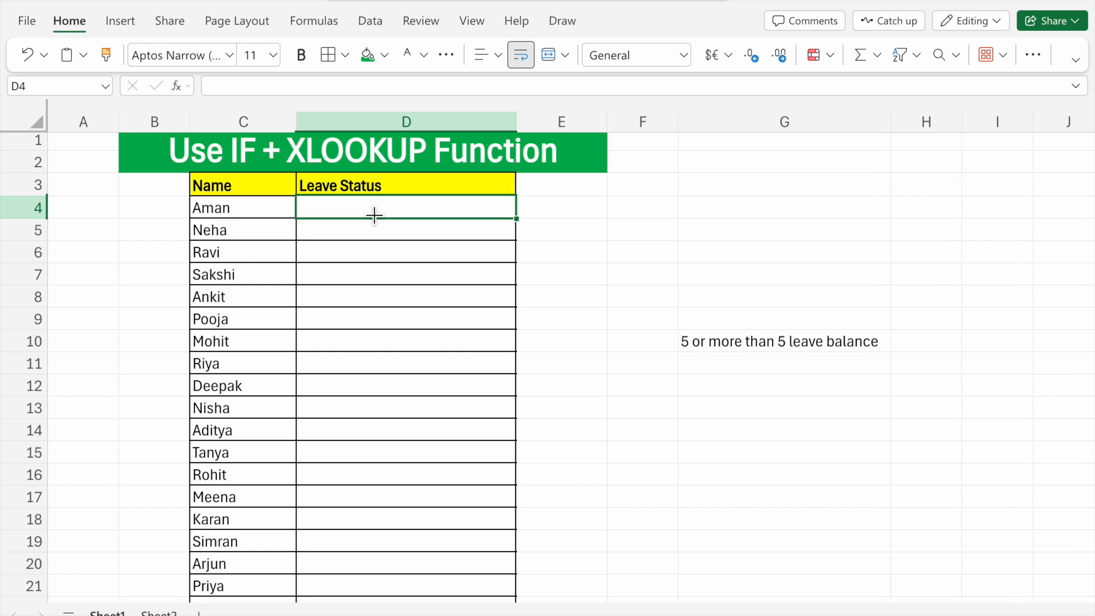
pyautogui.write('=')
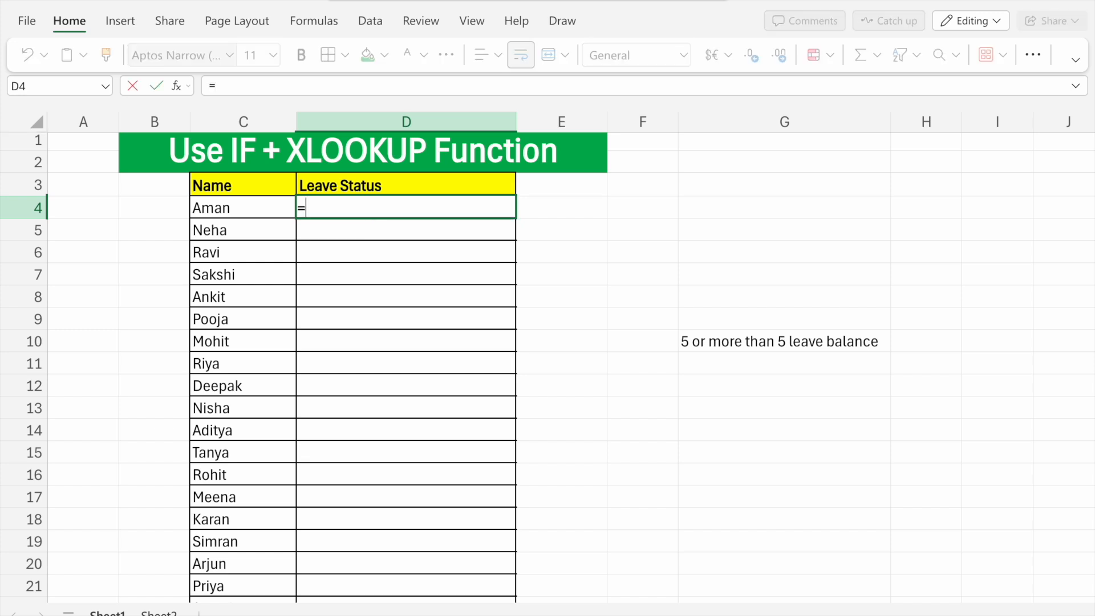
pyautogui.write('IF')
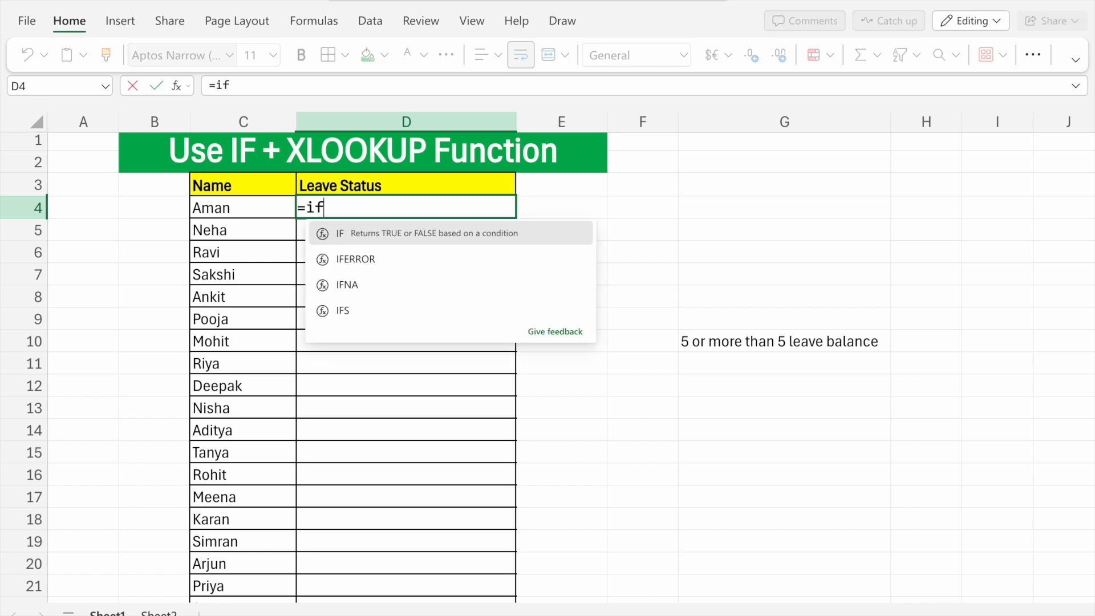
pyautogui.click(389, 234)
pyautogui.write('isna')
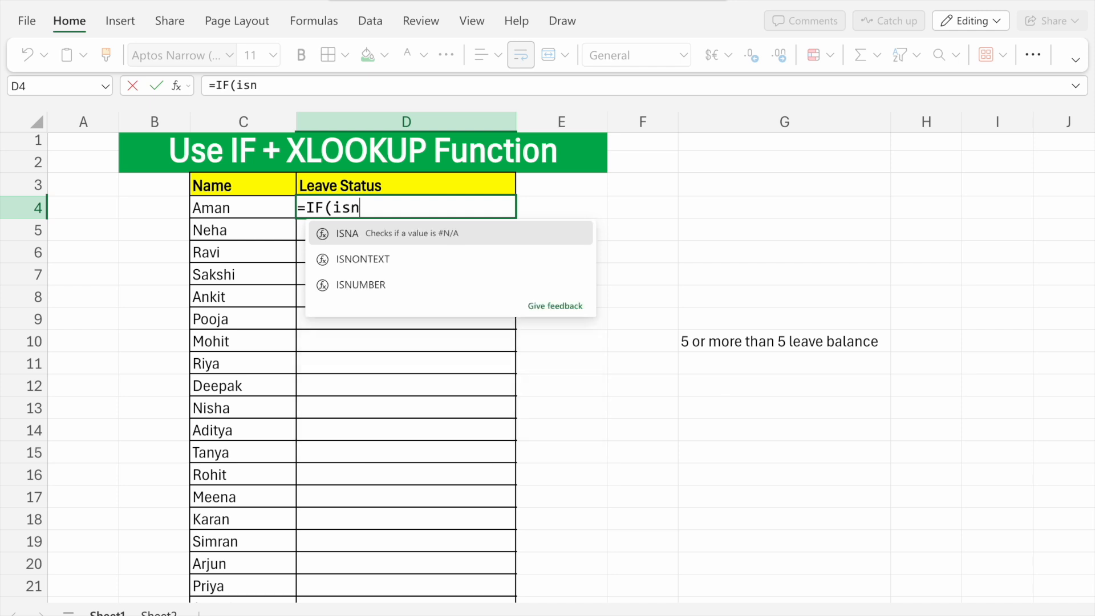
pyautogui.click(393, 235)
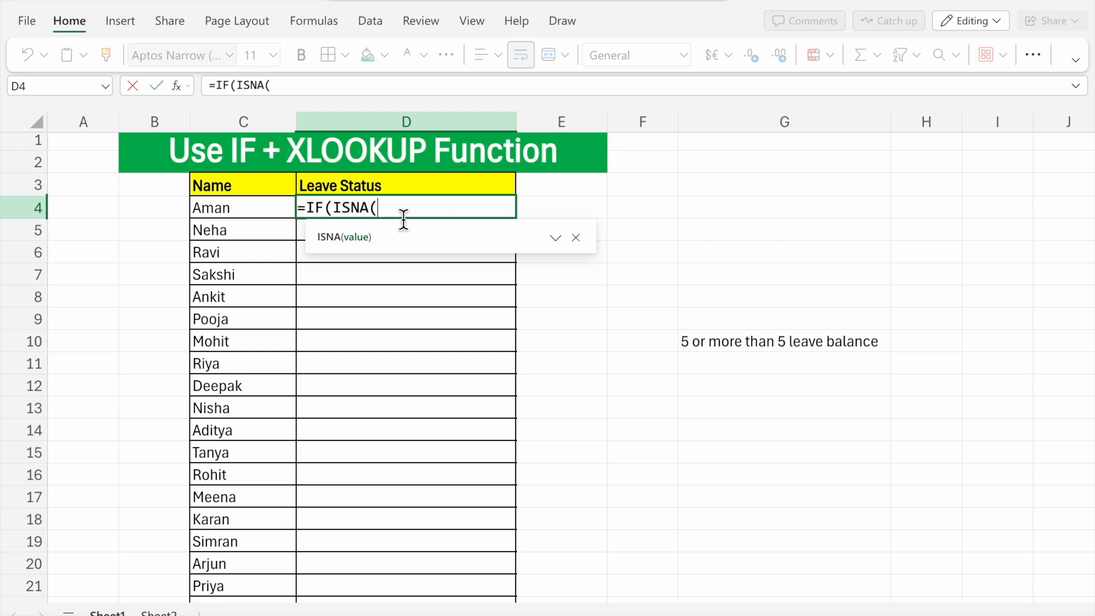
# Nest an XLOOKUP inside ISNA, using Sheet1 cell C4 as the lookup value
pyautogui.click(159, 612)
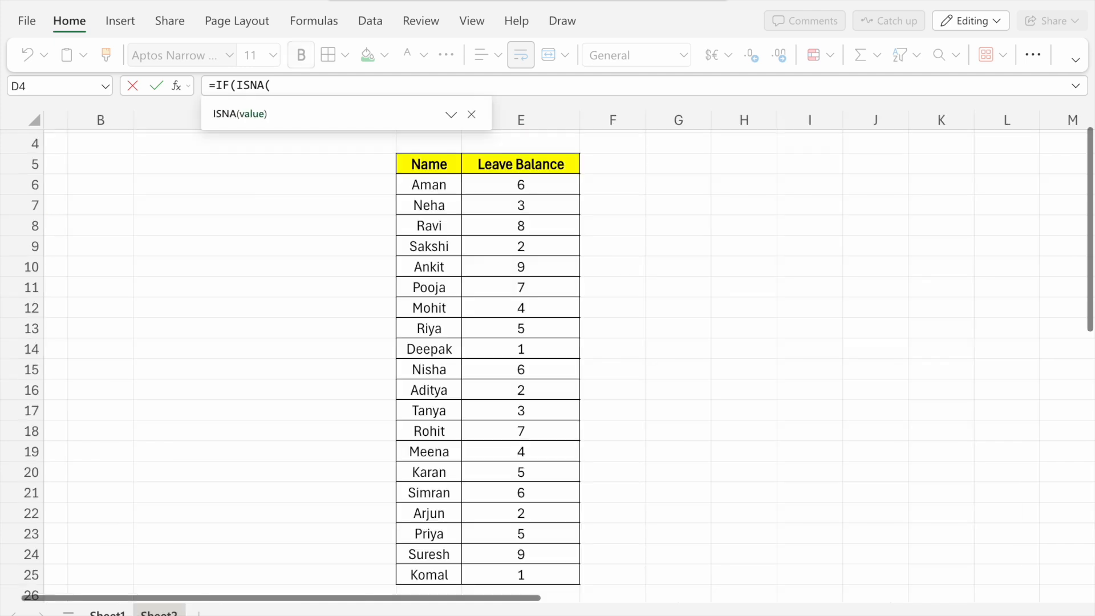
pyautogui.click(107, 612)
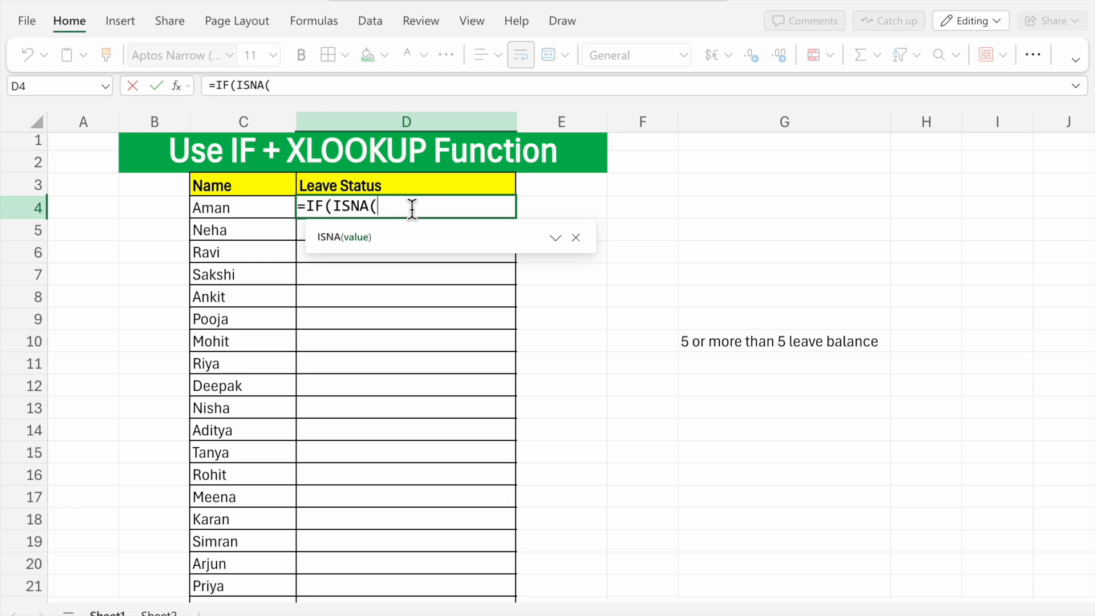
pyautogui.write('xlook')
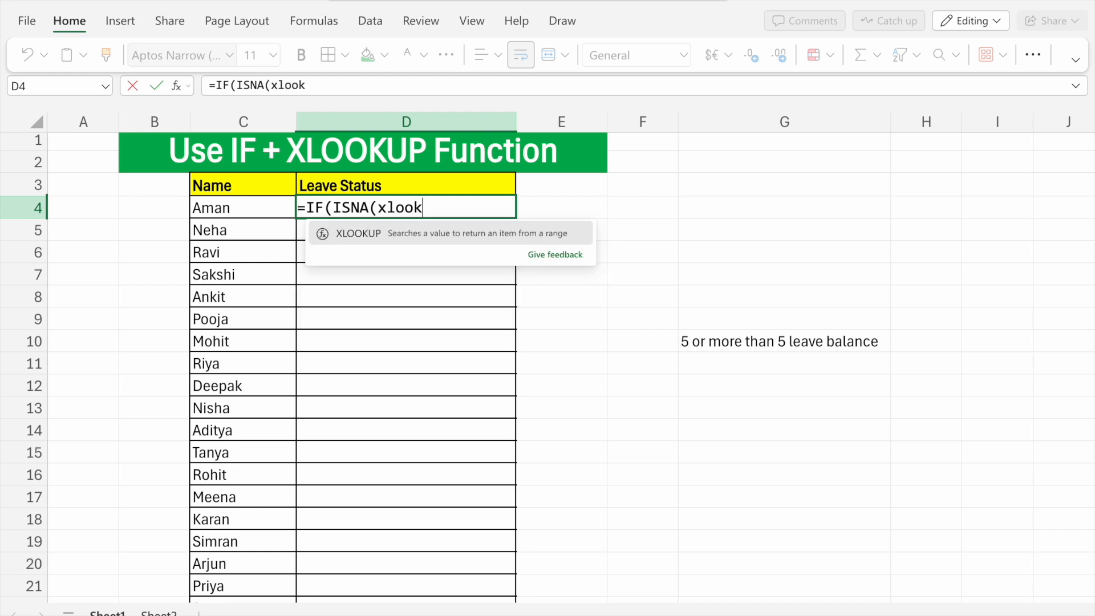
pyautogui.click(411, 235)
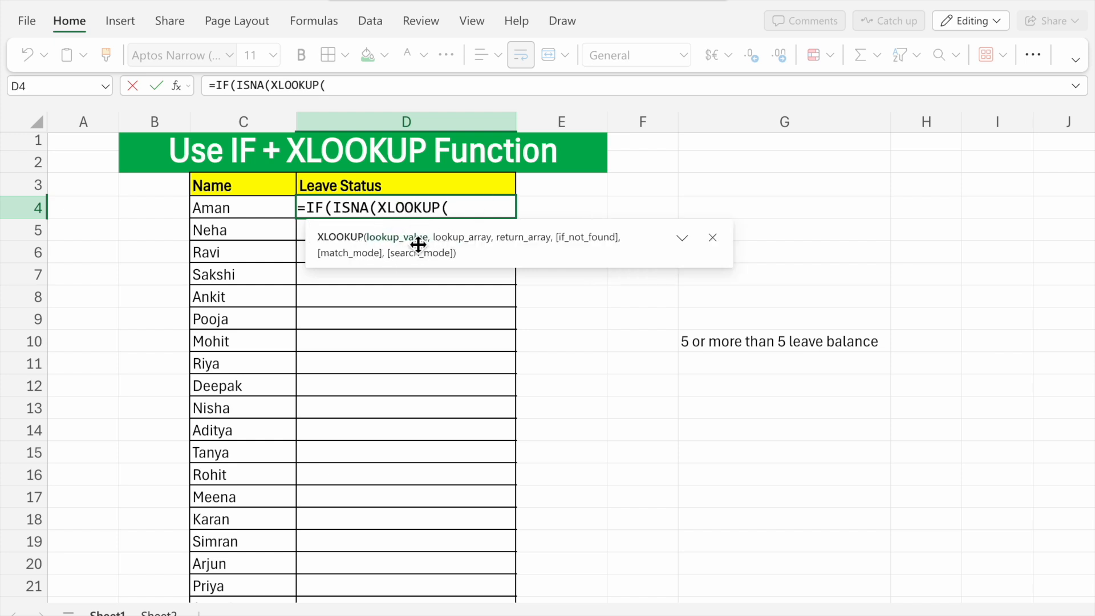
pyautogui.click(258, 215)
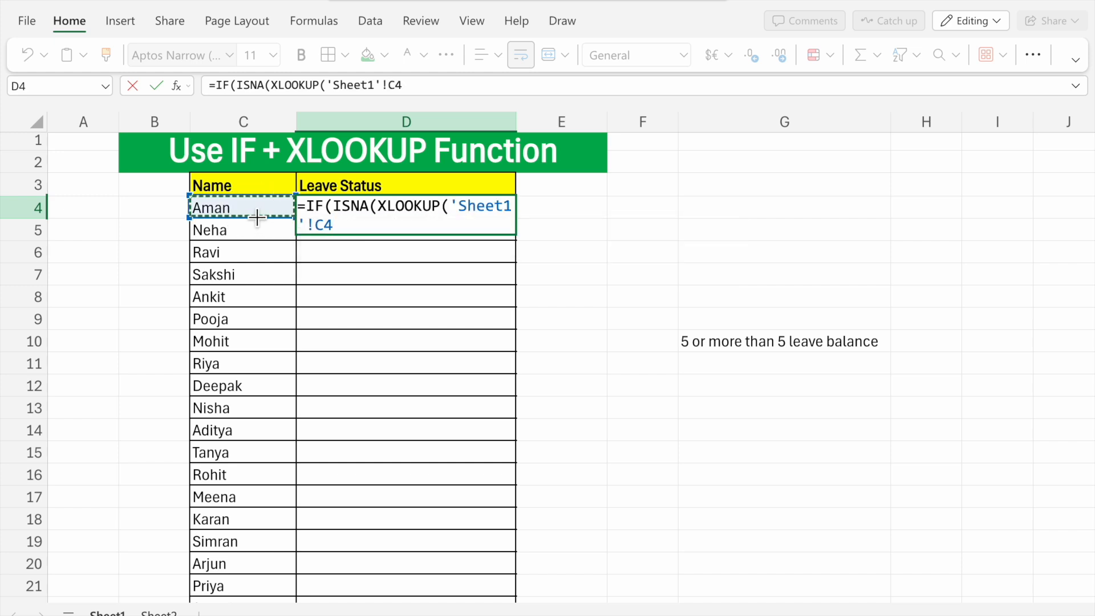
pyautogui.write(',')
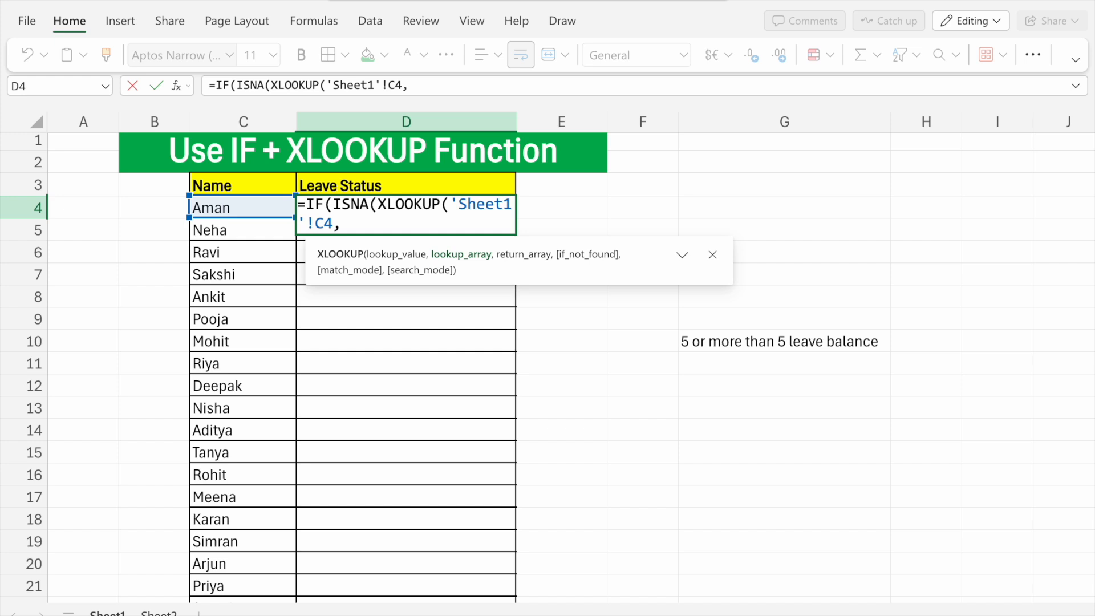
# Set the XLOOKUP lookup array to Sheet2 D6:D25 and return array to Sheet2 E6:E25, and close the XLOOKUP and ISNA functions
pyautogui.click(159, 612)
pyautogui.click(454, 193)
pyautogui.moveTo(454, 193); pyautogui.dragTo(440, 582)
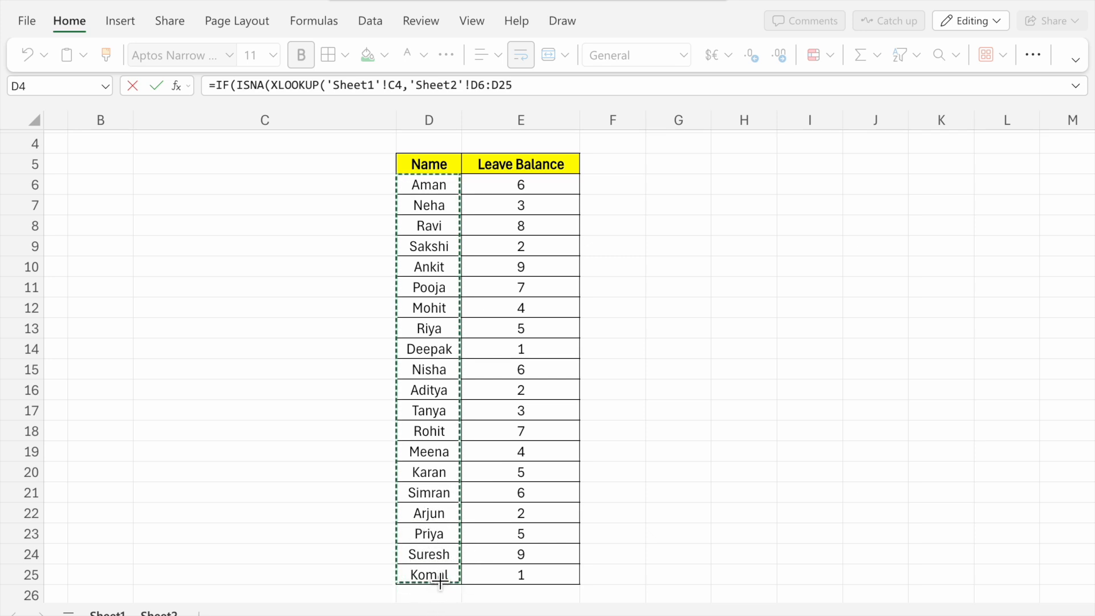
pyautogui.write(',')
pyautogui.moveTo(549, 187); pyautogui.dragTo(536, 574)
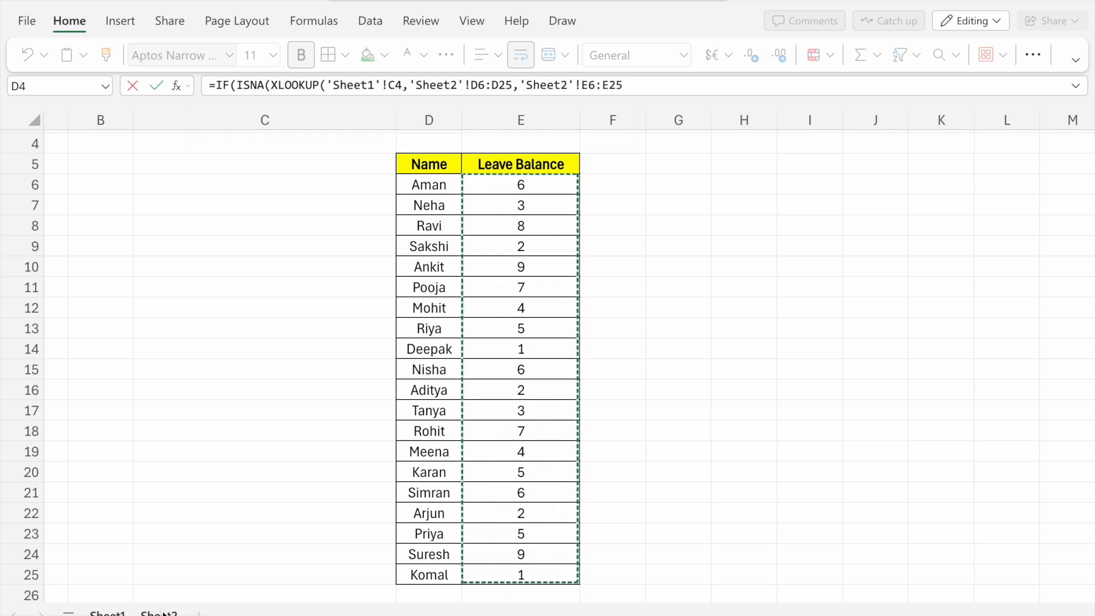
pyautogui.click(107, 613)
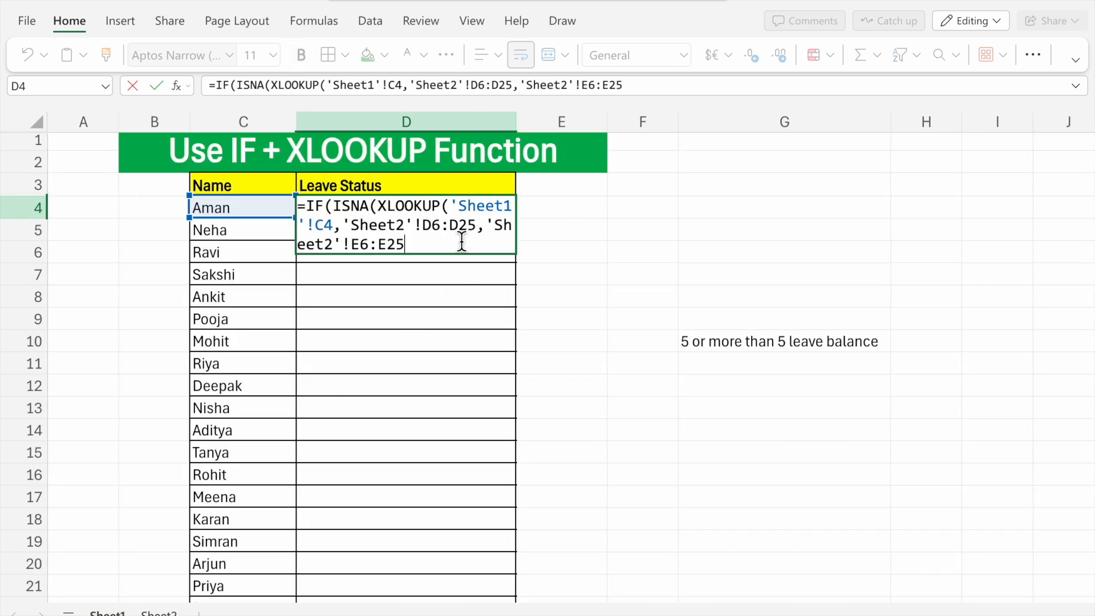
pyautogui.write(')')
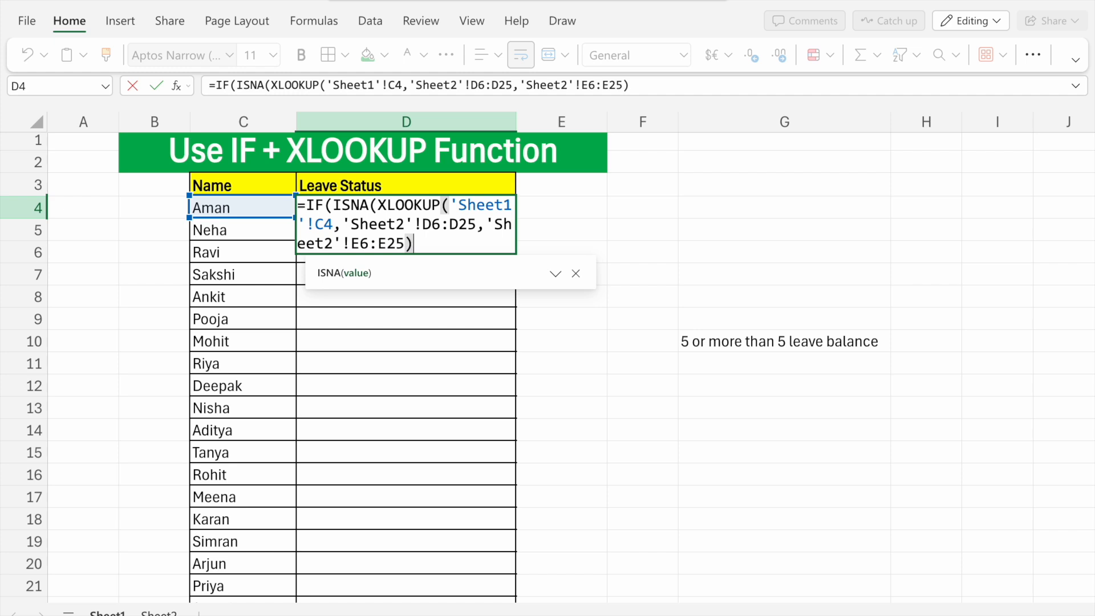
pyautogui.write(')')
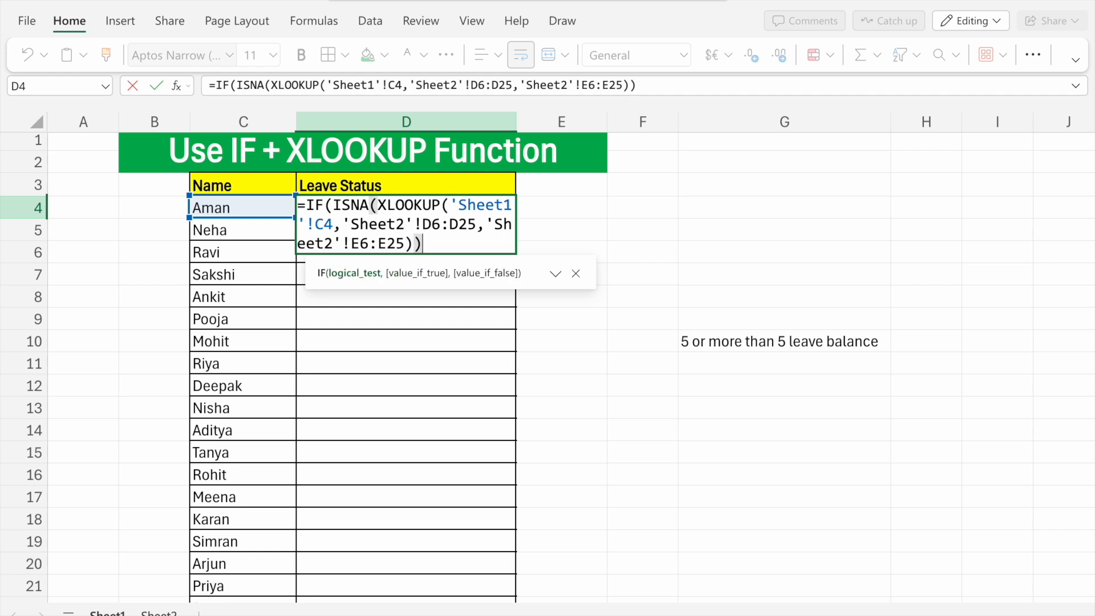
# Set the IF function's value-if-true argument to "Name Not Found"
pyautogui.write(',')
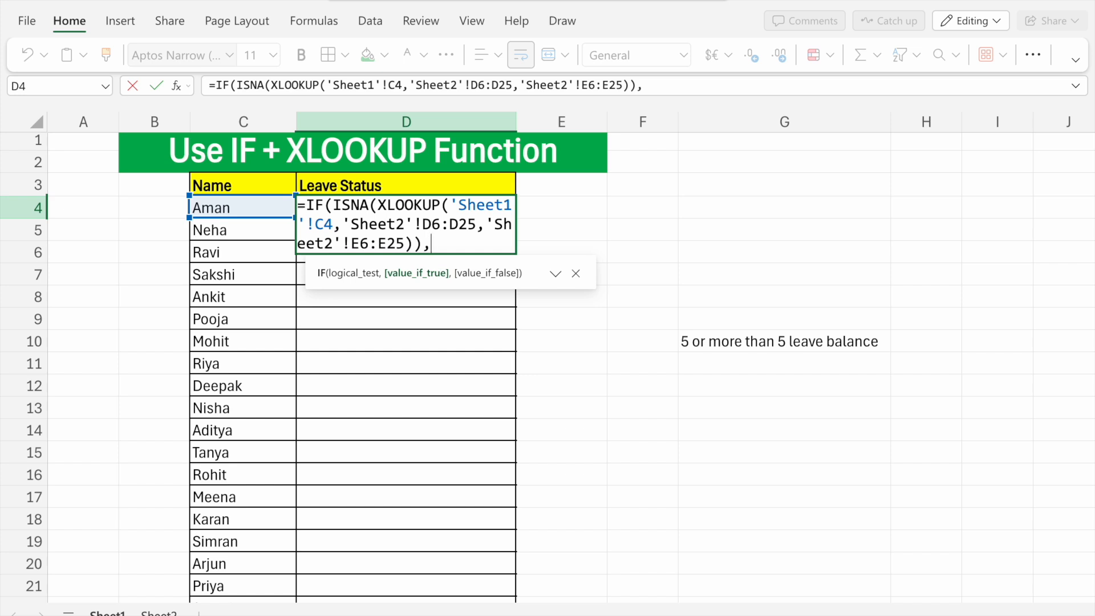
pyautogui.write('"Name Not')
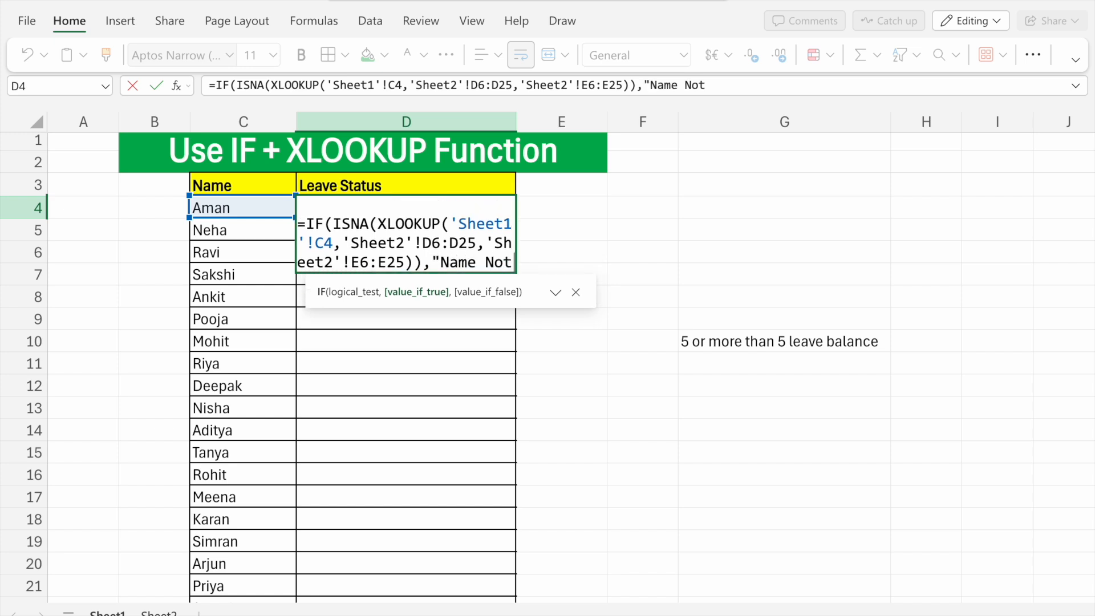
pyautogui.write(' Found')
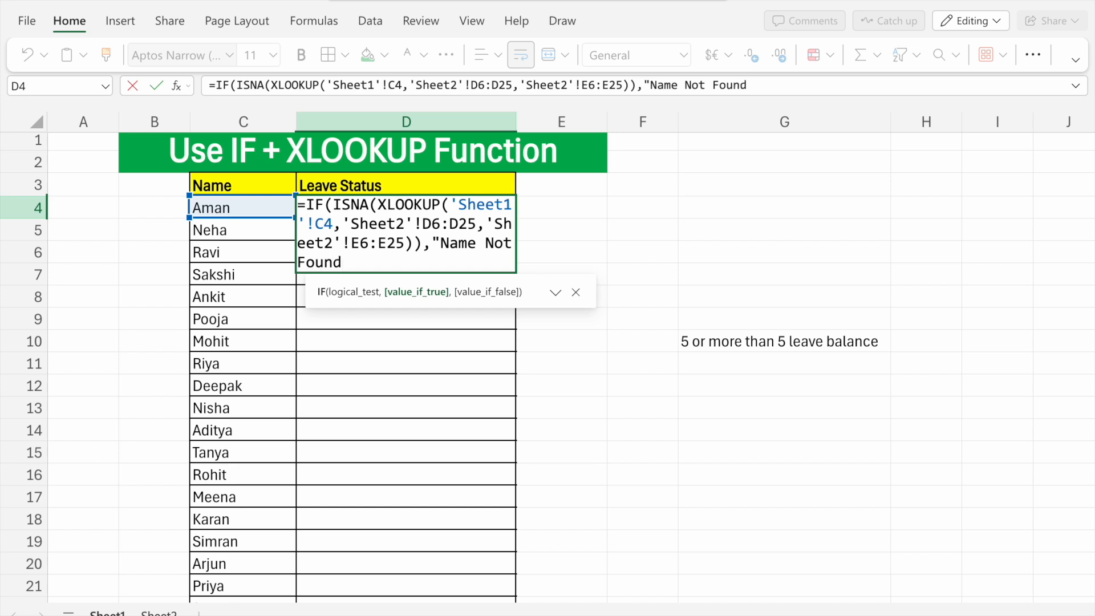
pyautogui.write('"')
pyautogui.write(',')
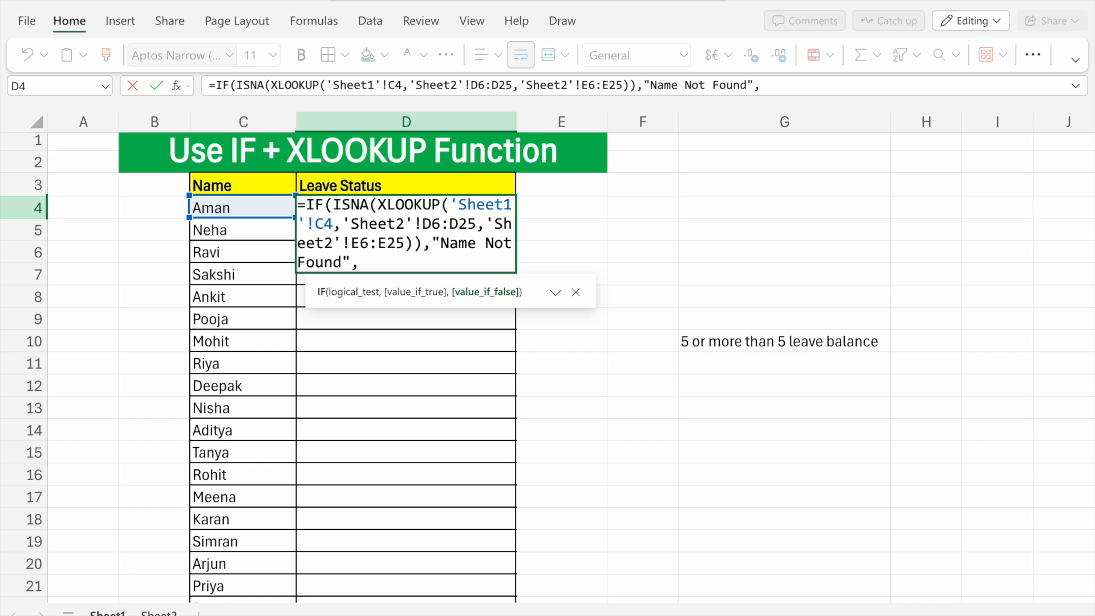
# Nest an IF as the value-if-false argument, starting its logical test with an XLOOKUP of Sheet1 cell C4
pyautogui.write('If')
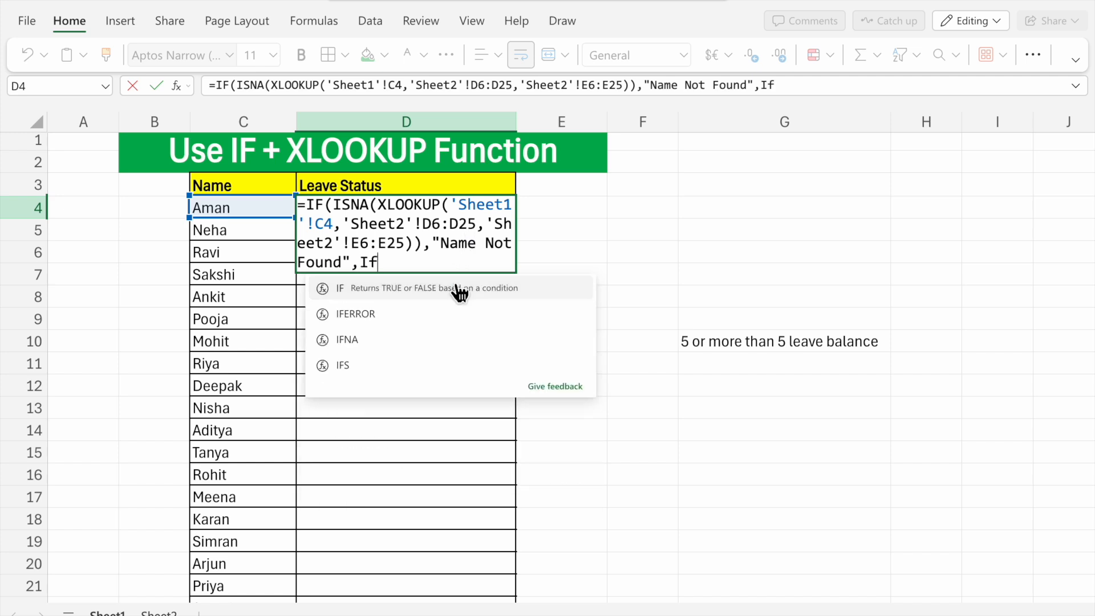
pyautogui.click(454, 293)
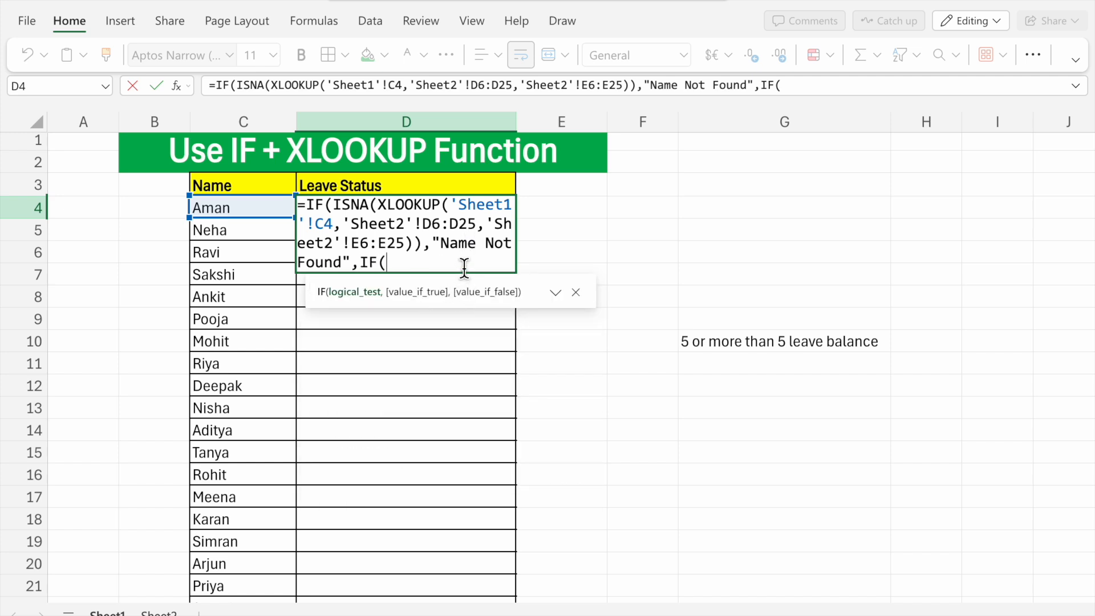
pyautogui.write('xloo')
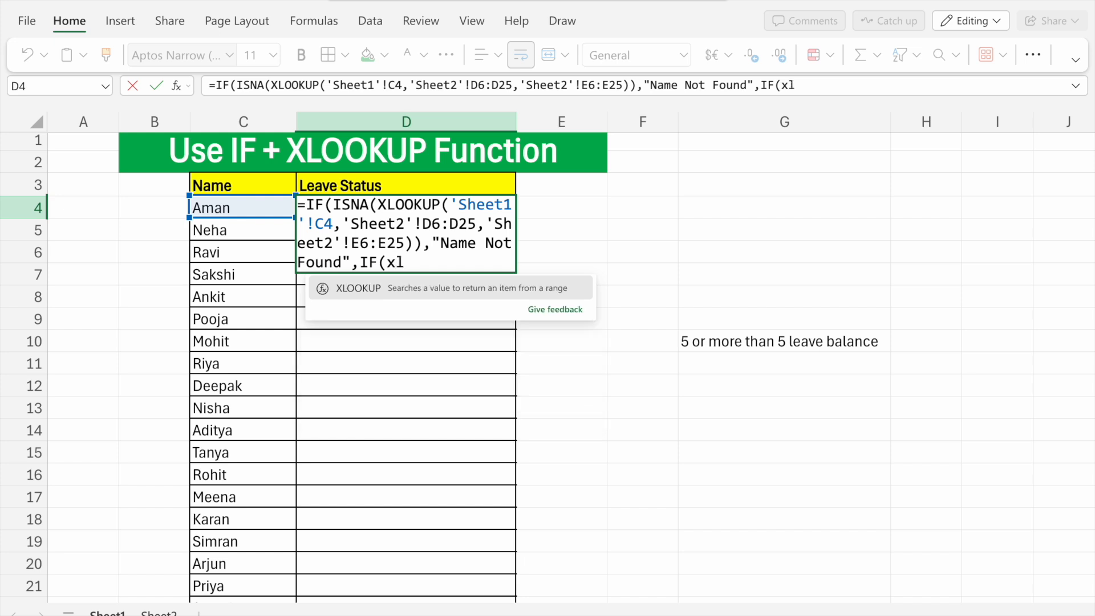
pyautogui.click(470, 292)
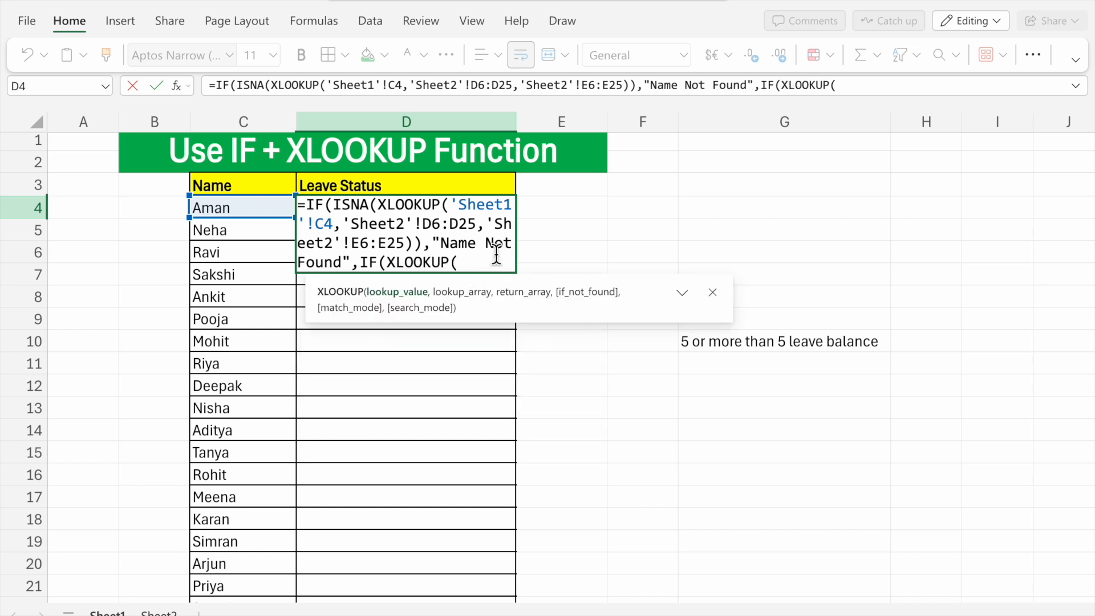
pyautogui.click(253, 213)
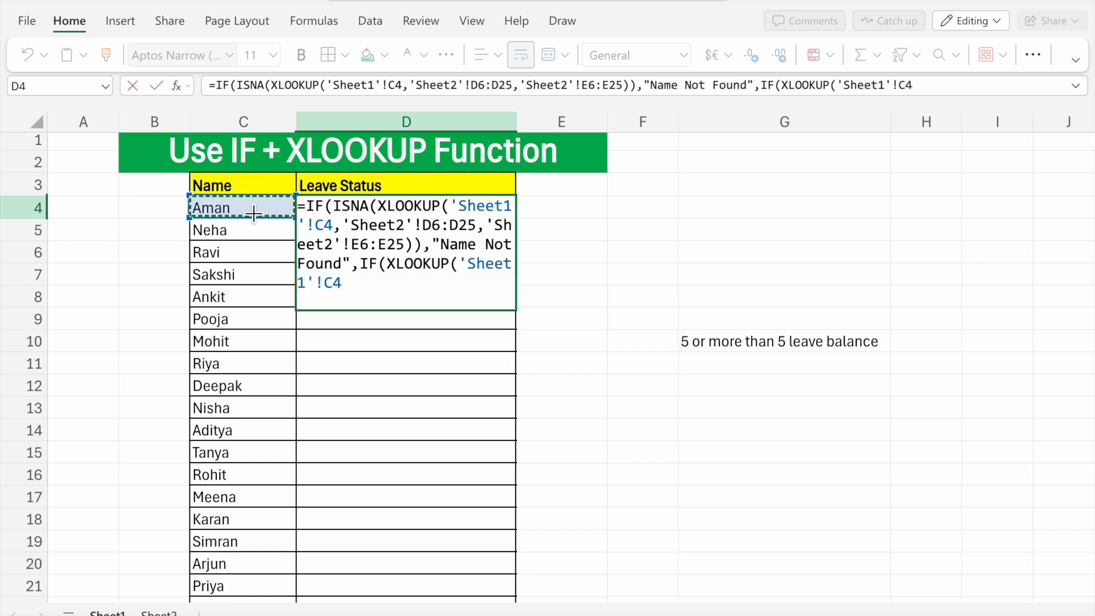
pyautogui.write(',')
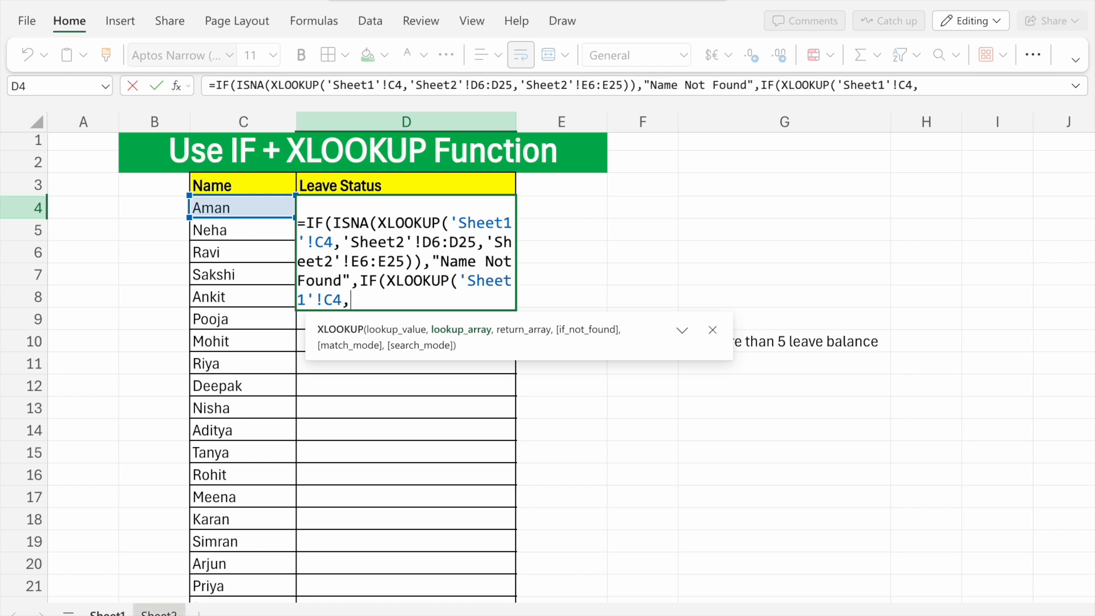
# Set the second XLOOKUP's lookup array to Sheet2 D6:D25 and return array to Sheet2 E6:E25, and close the XLOOKUP
pyautogui.click(160, 612)
pyautogui.moveTo(450, 184); pyautogui.dragTo(436, 583)
pyautogui.write(',')
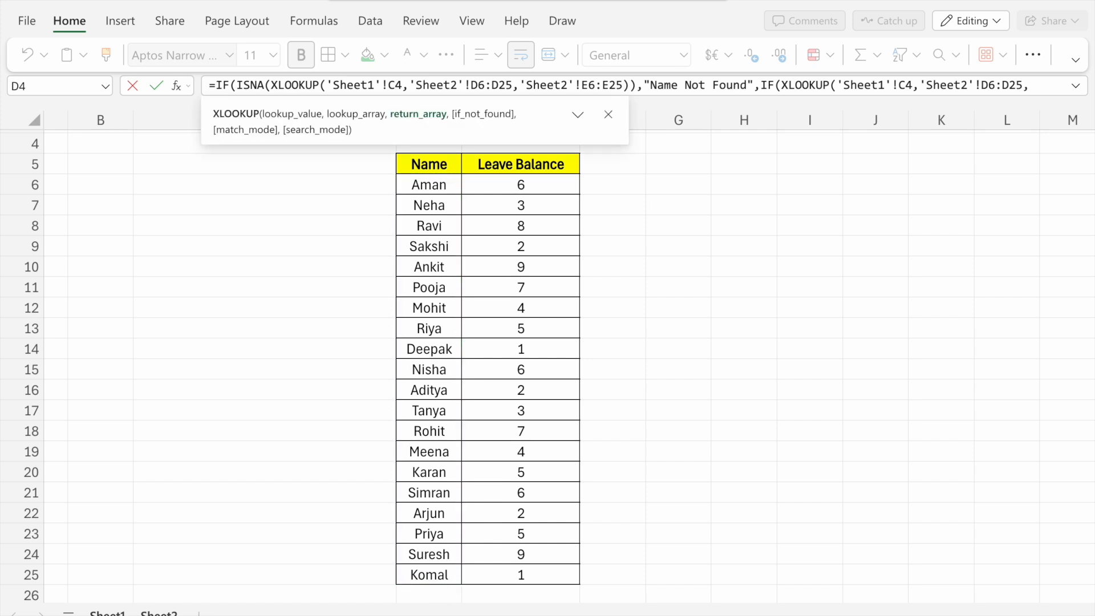
pyautogui.moveTo(541, 184); pyautogui.dragTo(526, 575)
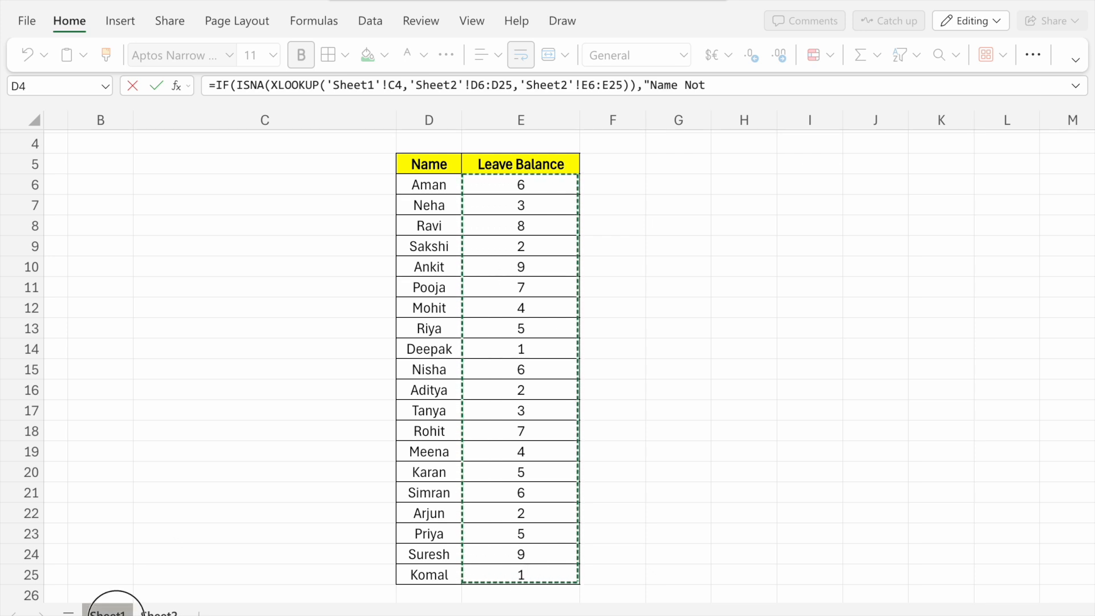
pyautogui.click(107, 613)
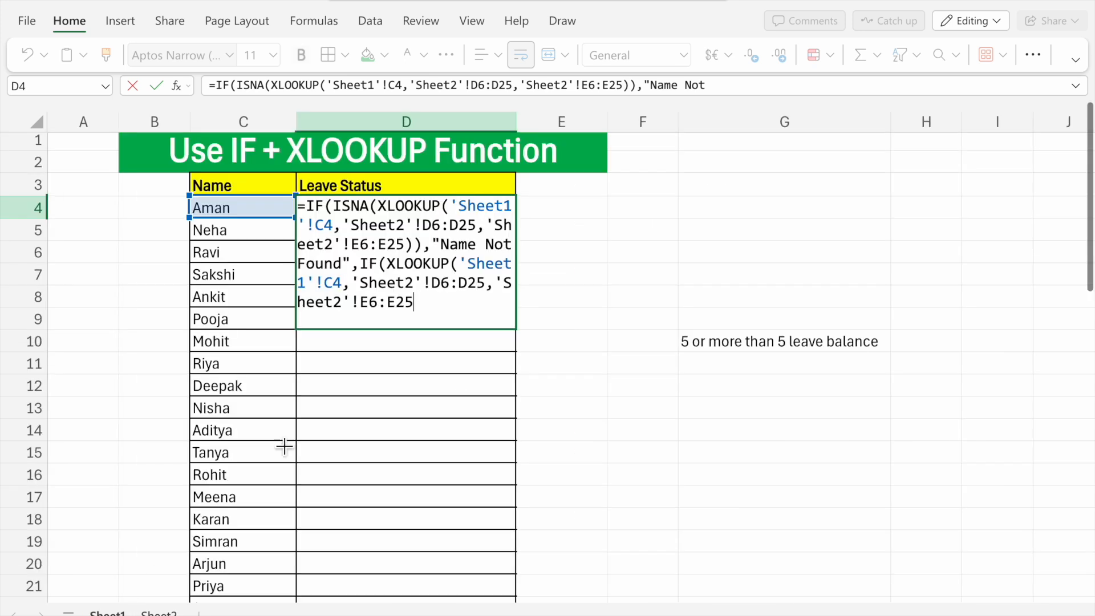
pyautogui.click(440, 316)
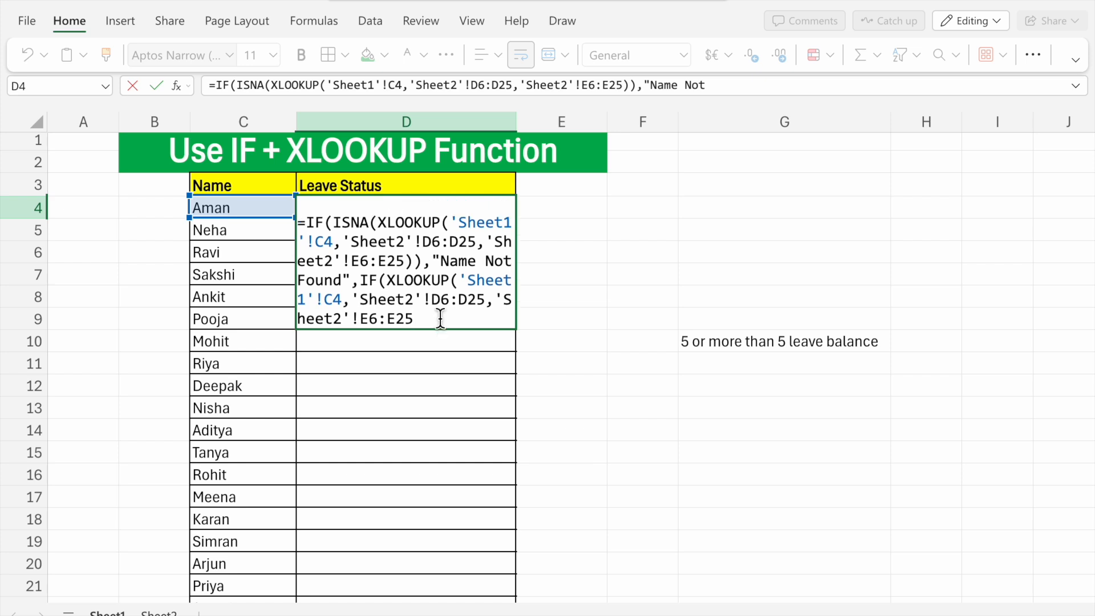
pyautogui.write(')')
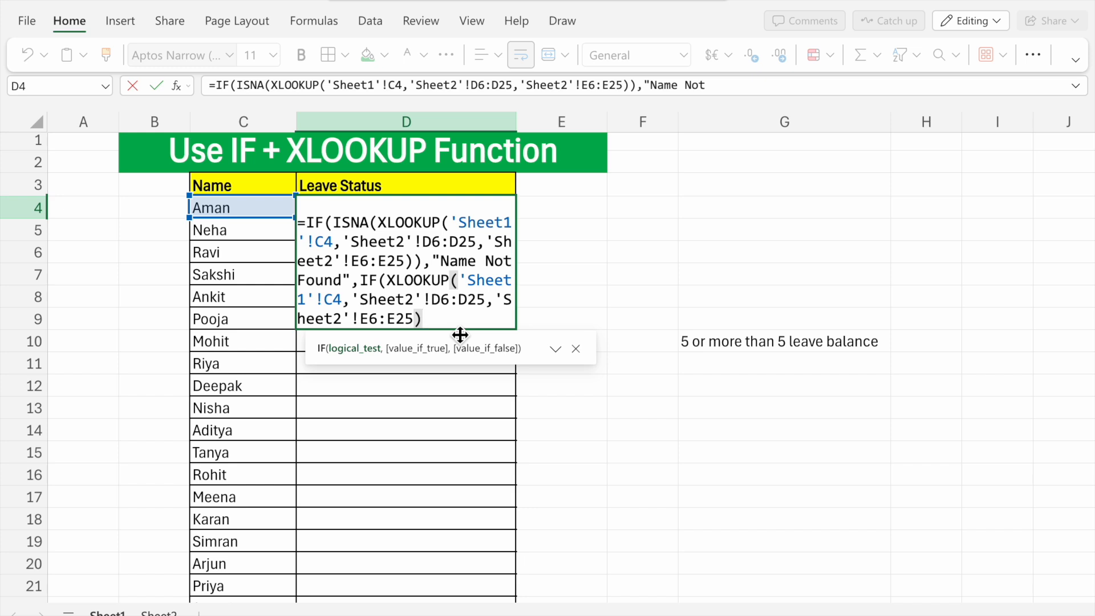
# Complete the nested IF's logical test by comparing the XLOOKUP result with >=5
pyautogui.write('>')
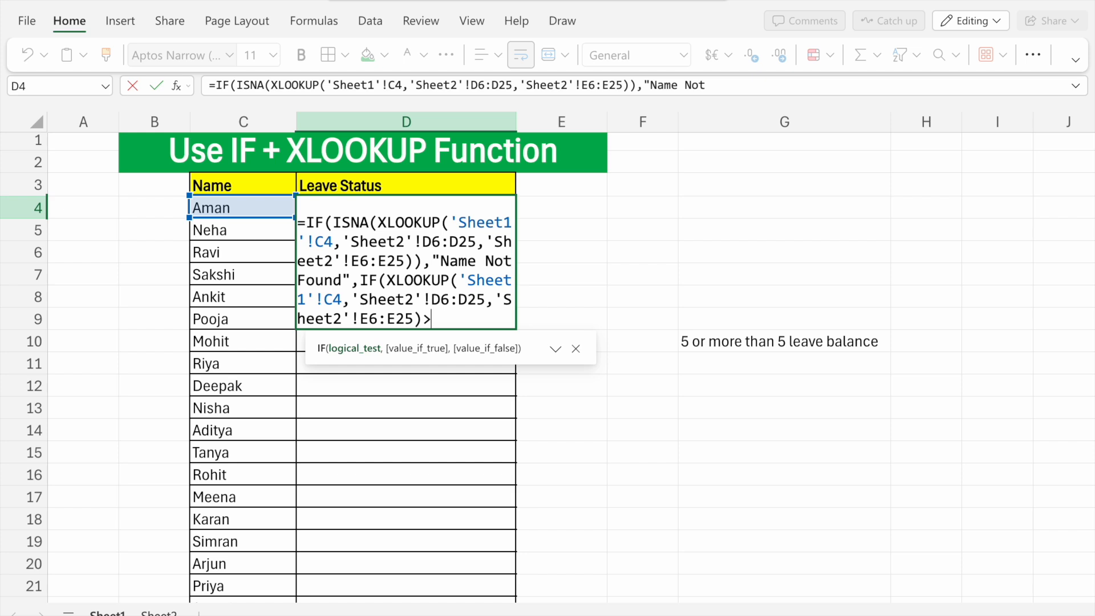
pyautogui.write('+')
pyautogui.press('BackSpace')
pyautogui.write('=')
pyautogui.write('5')
# Set the nested IF's value-if-true argument to "Leave Approved"
pyautogui.write(',IF(XL')
pyautogui.press('BackSpace')
pyautogui.write('"Lea')
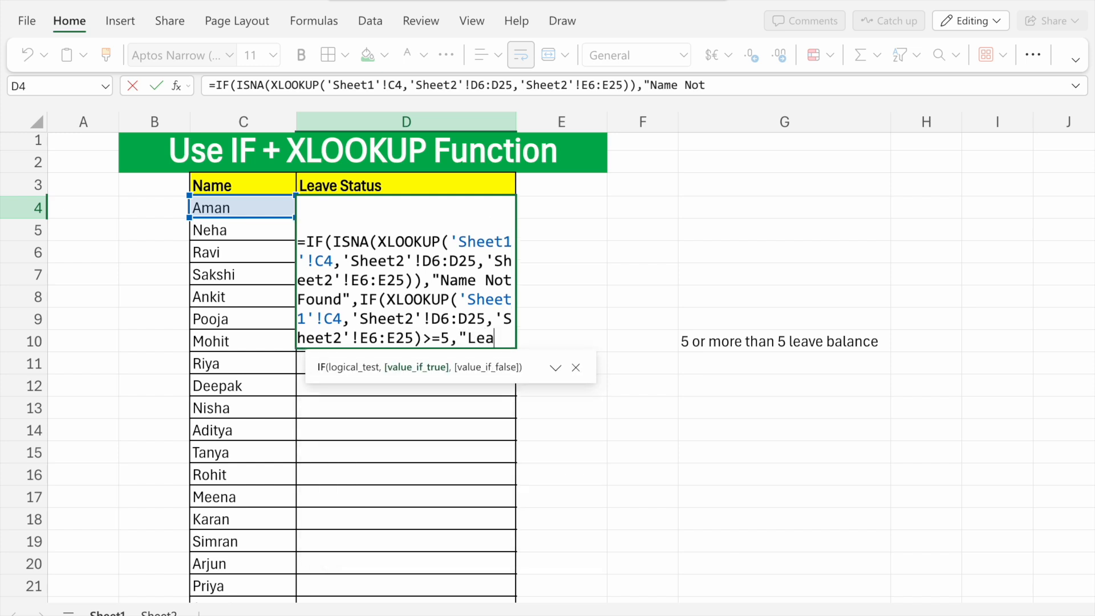
pyautogui.write('ve Aprov')
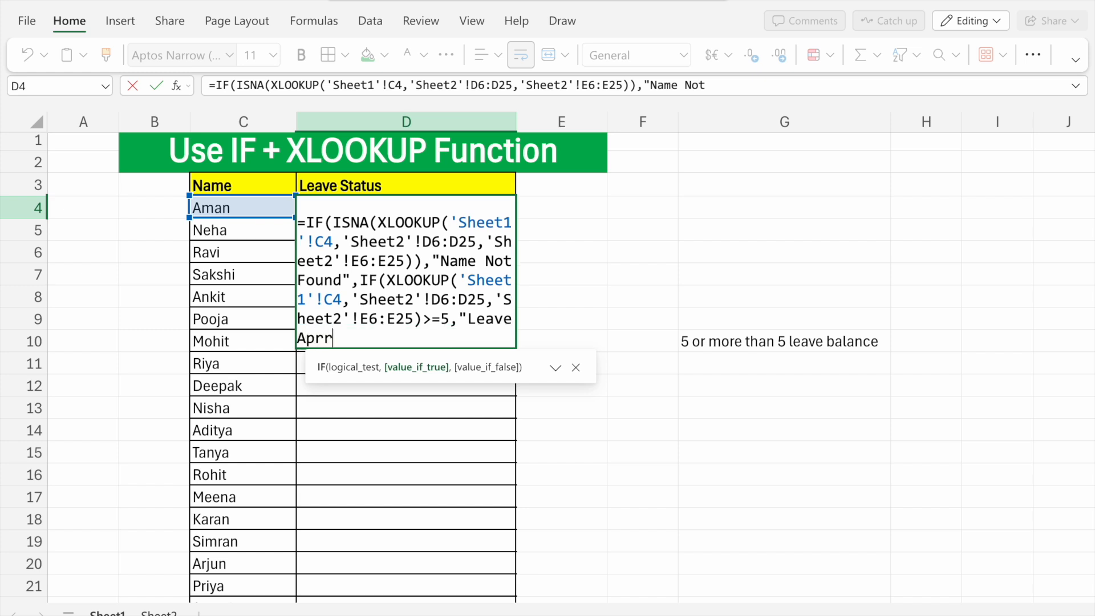
pyautogui.press('BackSpace')
pyautogui.press('BackSpace')
pyautogui.press('BackSpace')
pyautogui.write('proved",')
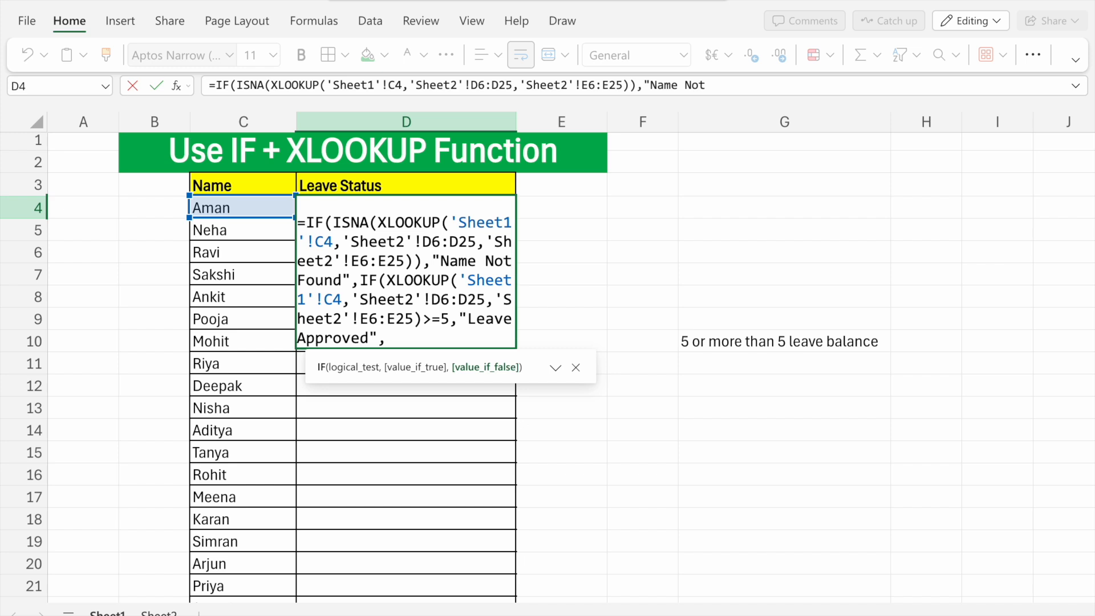
# Set the nested IF's value-if-false argument to "Leave Rejected", close both IF functions and commit the formula in D4
pyautogui.write('"')
pyautogui.write('Leave')
pyautogui.write(' Rej')
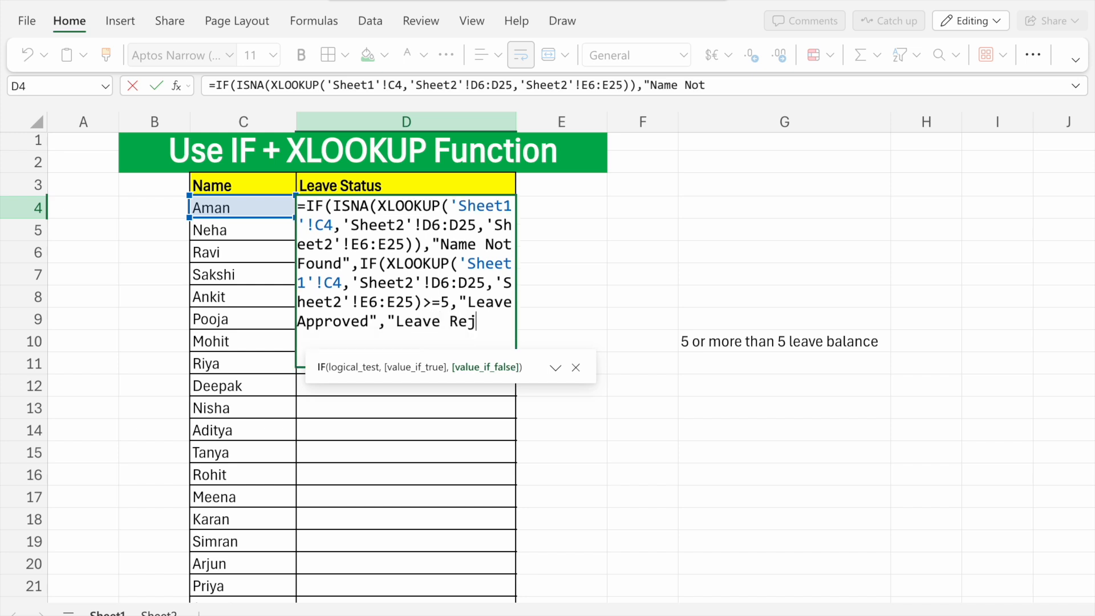
pyautogui.write('ected')
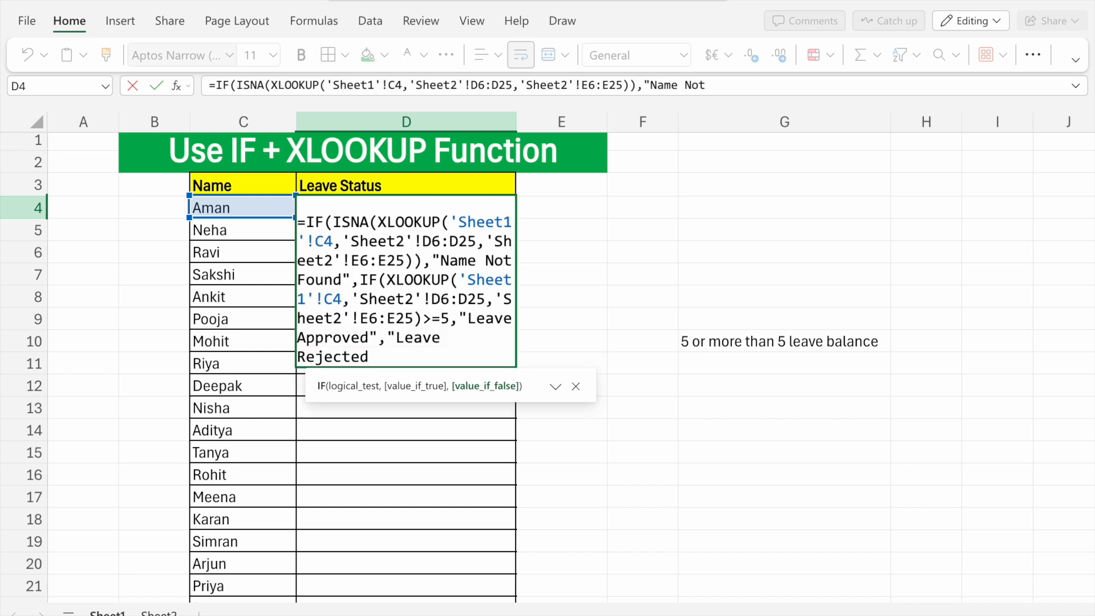
pyautogui.write('"))')
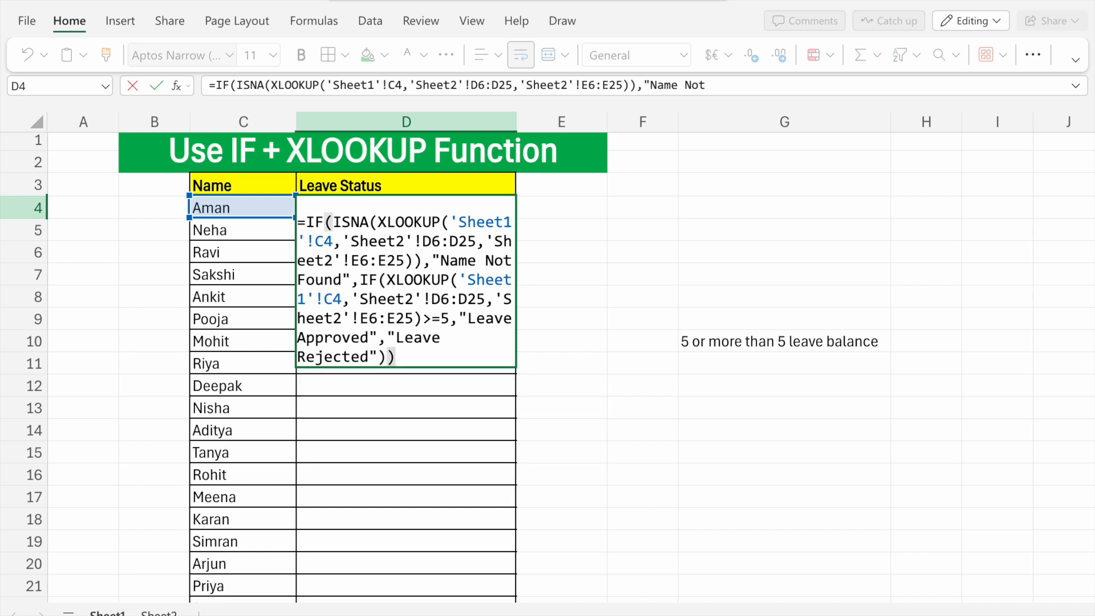
pyautogui.press('Return')
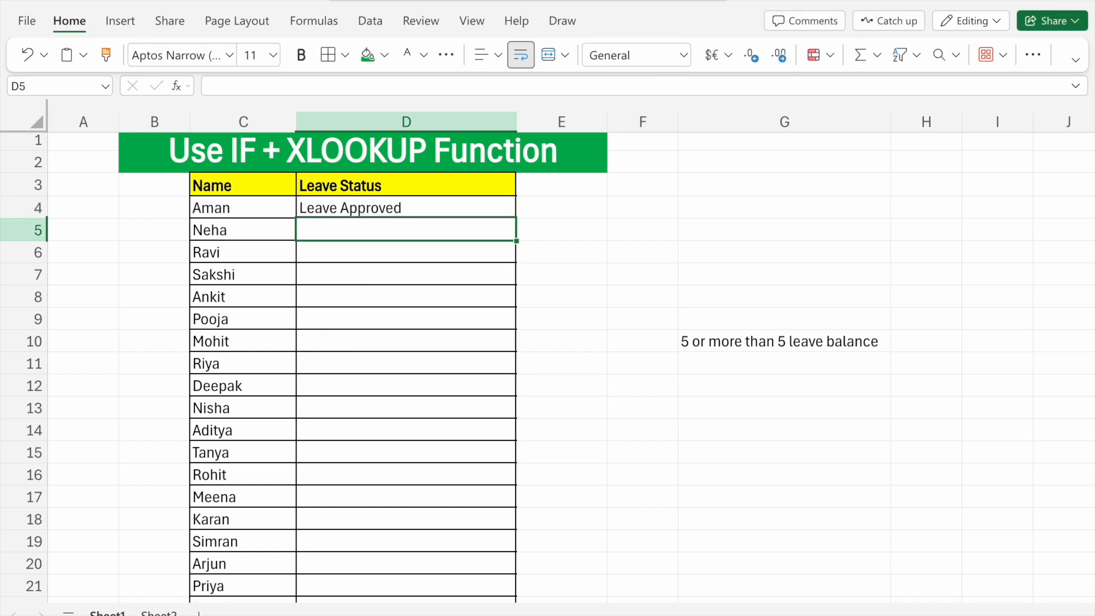
# Fill the Leave Status formula from D4 down through D23
pyautogui.click(425, 205)
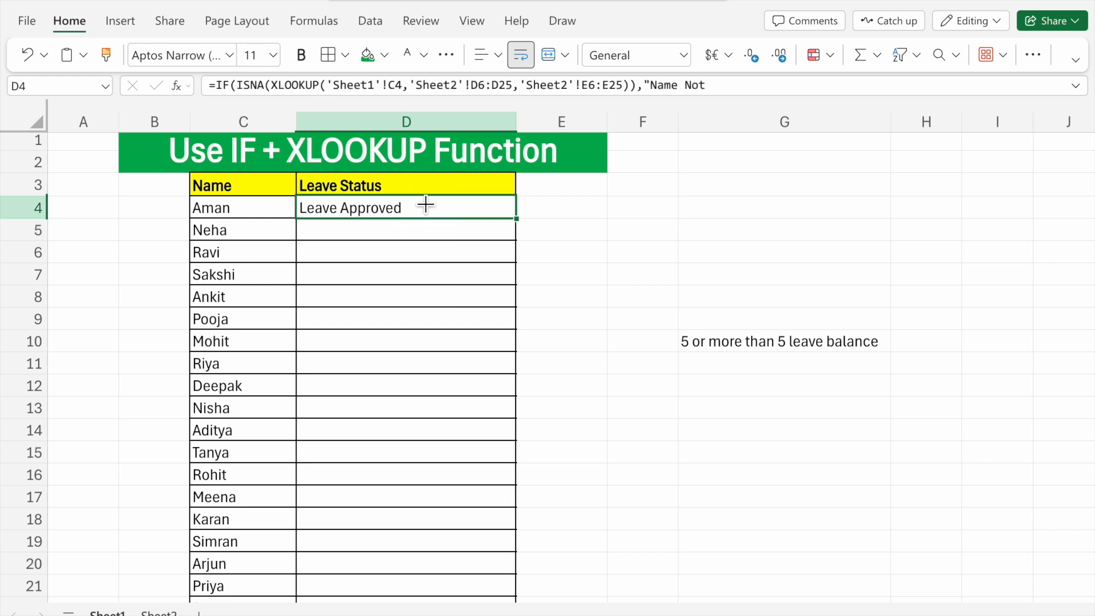
pyautogui.click(520, 223)
pyautogui.moveTo(520, 223)
pyautogui.mouseDown()
pyautogui.moveTo(469, 581)
pyautogui.moveTo(467, 462)
pyautogui.moveTo(464, 594)
pyautogui.moveTo(460, 565)
pyautogui.moveTo(465, 580)
pyautogui.mouseUp()
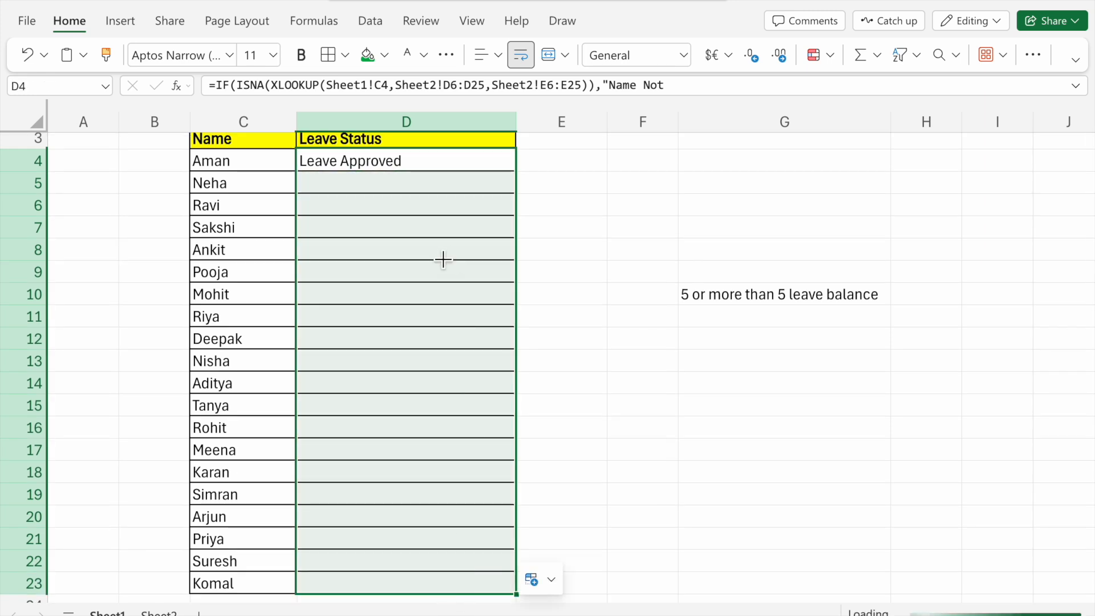
pyautogui.click(438, 232)
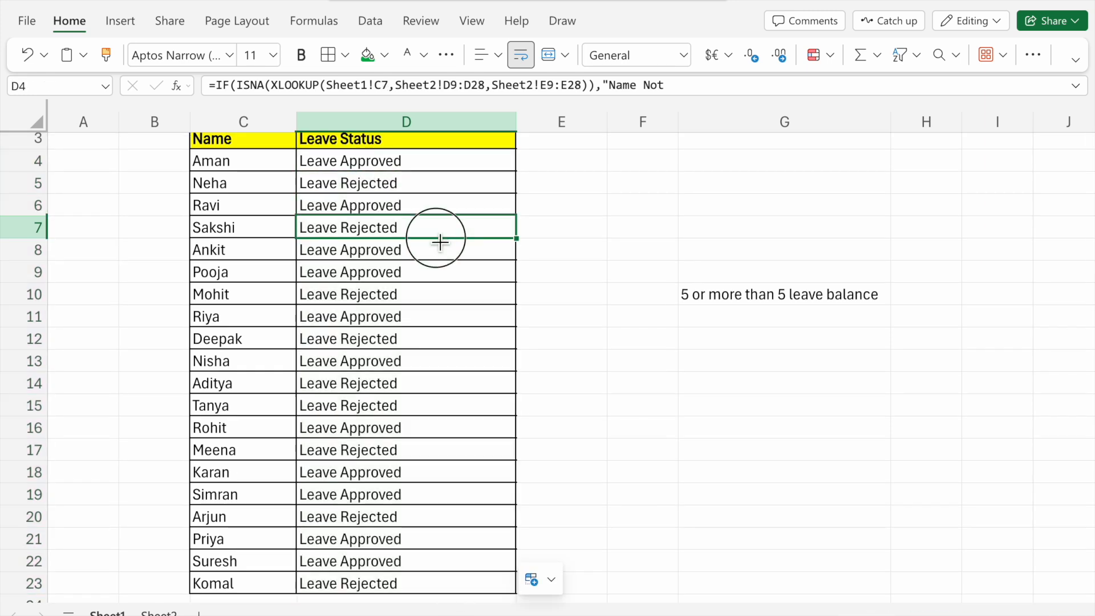
pyautogui.click(374, 191)
# Add a test employee name that is not in the Sheet2 list to cell C24, below the last name
pyautogui.scroll(-3, 330, 523)
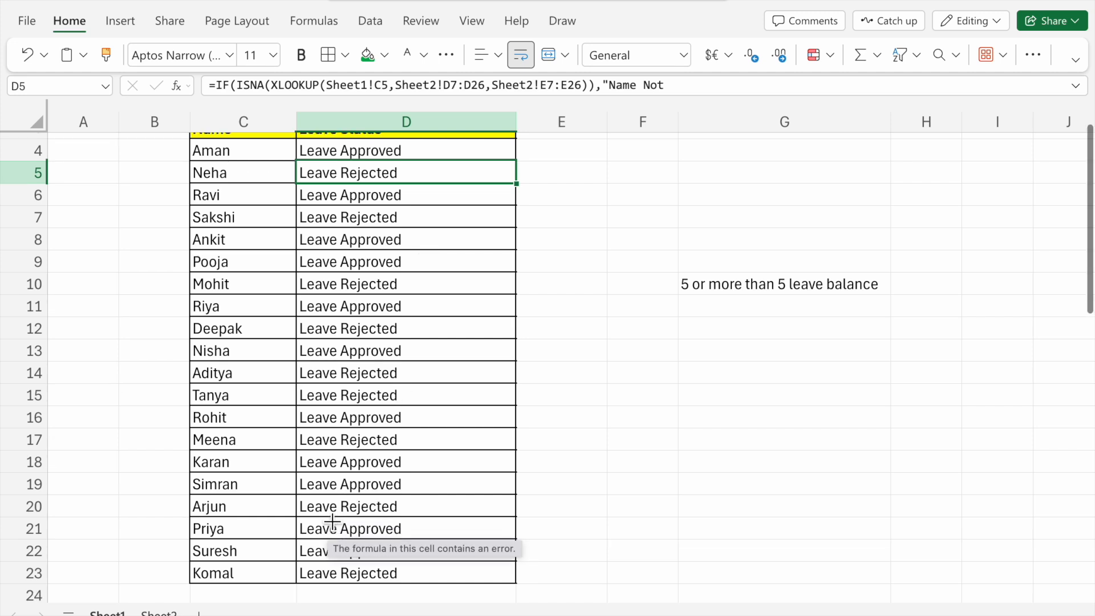
pyautogui.click(257, 529)
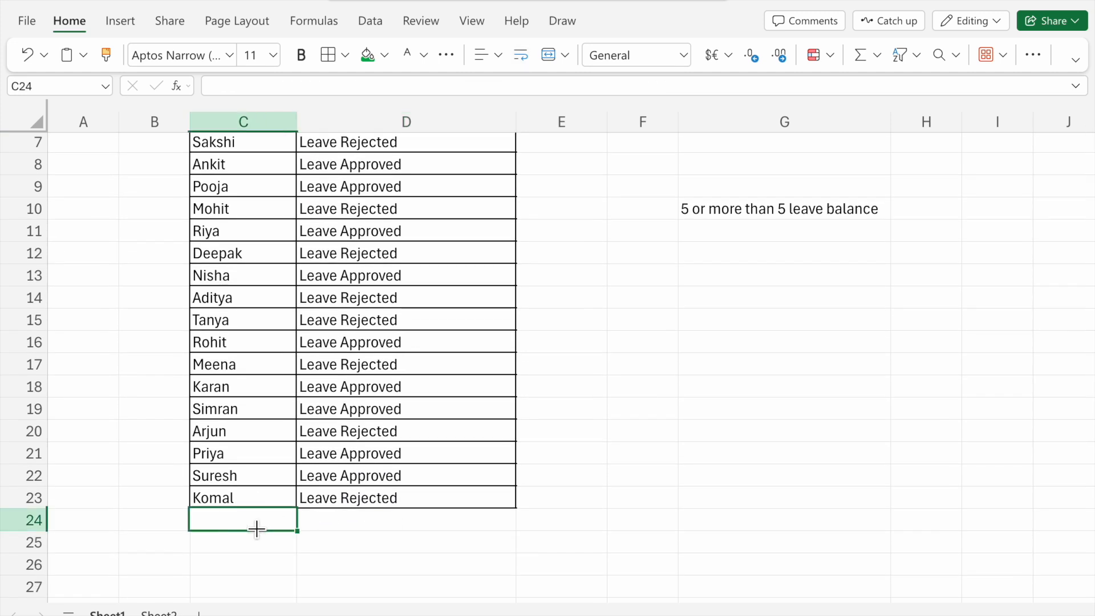
pyautogui.write('Neh')
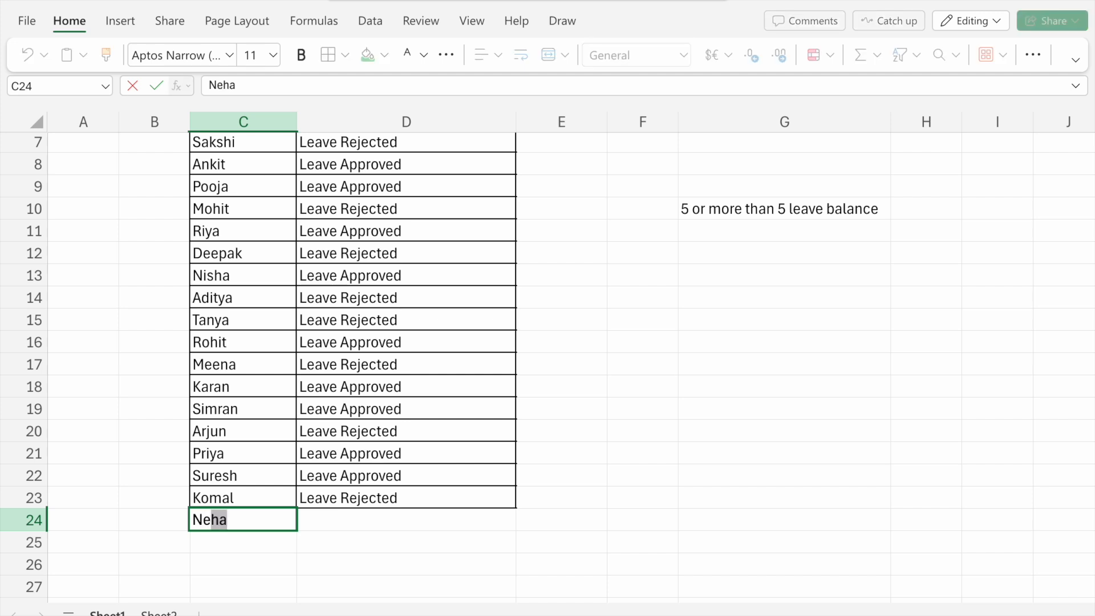
pyautogui.press('BackSpace')
pyautogui.press('BackSpace')
pyautogui.press('BackSpace')
pyautogui.press('BackSpace')
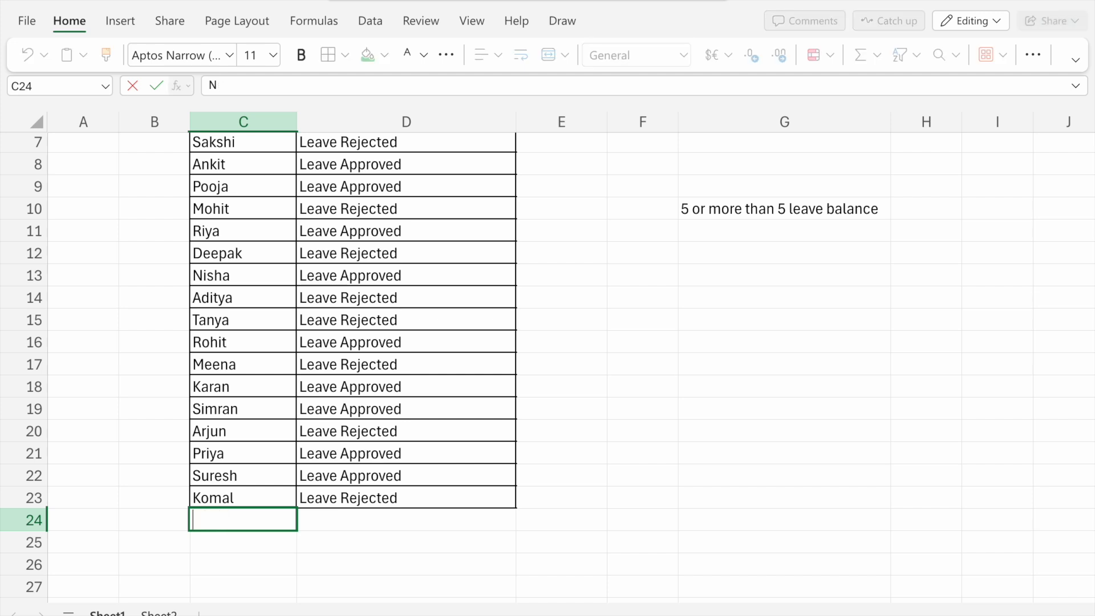
pyautogui.write('Mina')
pyautogui.click(345, 533)
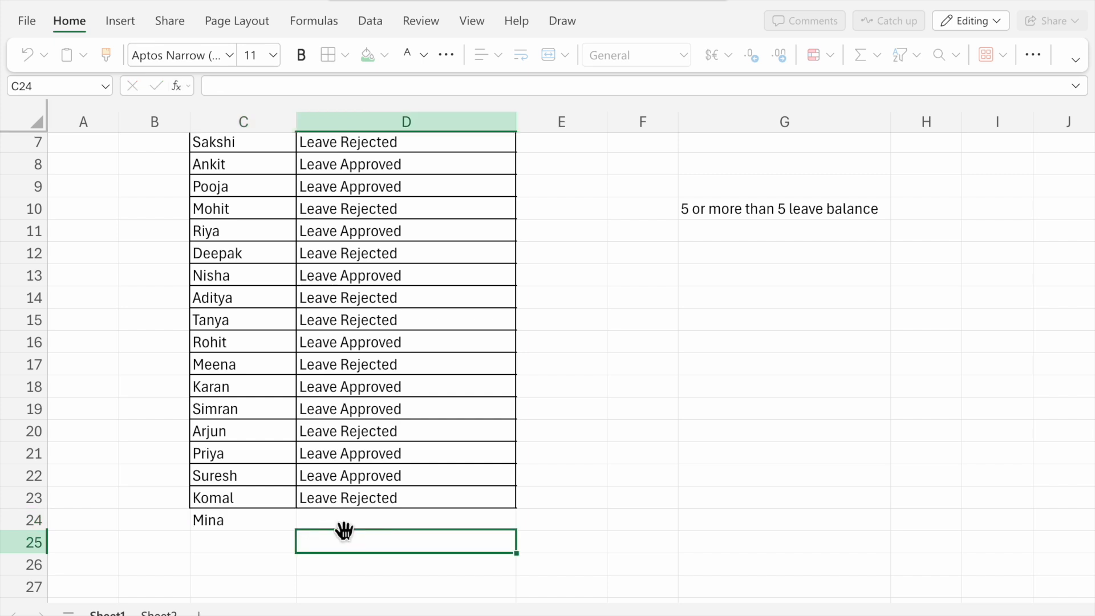
# Extend the Leave Status formula from D23 to D24 for the added name
pyautogui.press('Up')
pyautogui.click(501, 496)
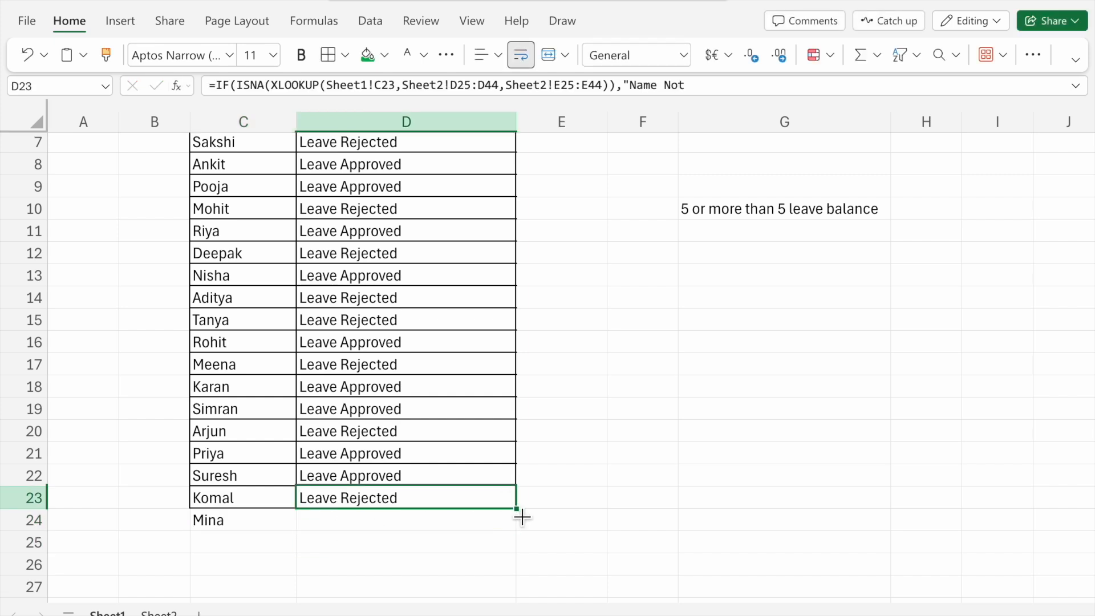
pyautogui.moveTo(521, 514); pyautogui.dragTo(513, 527)
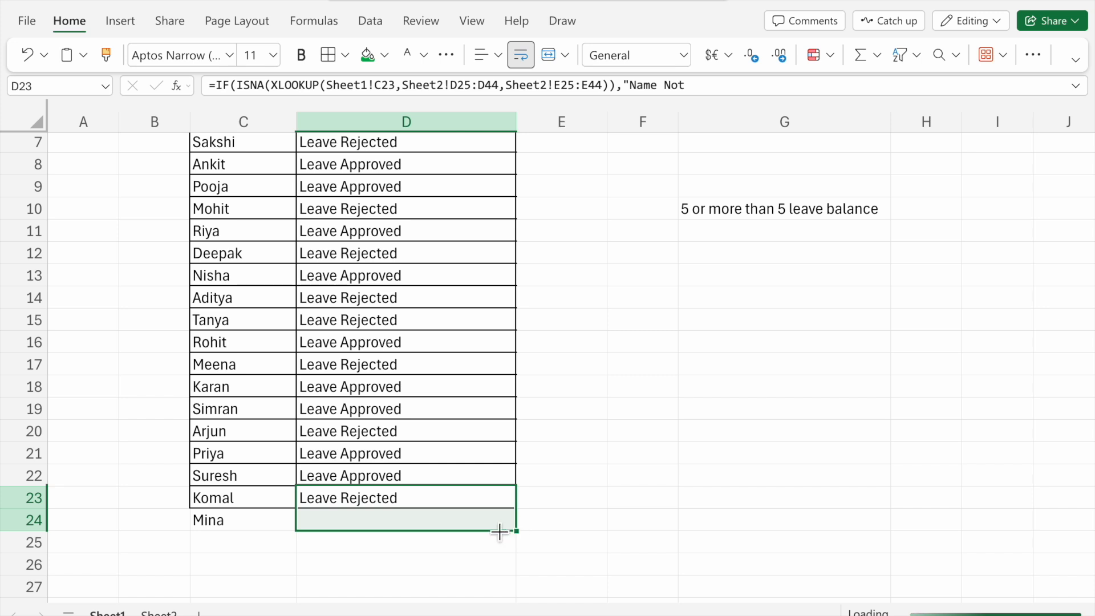
pyautogui.click(430, 517)
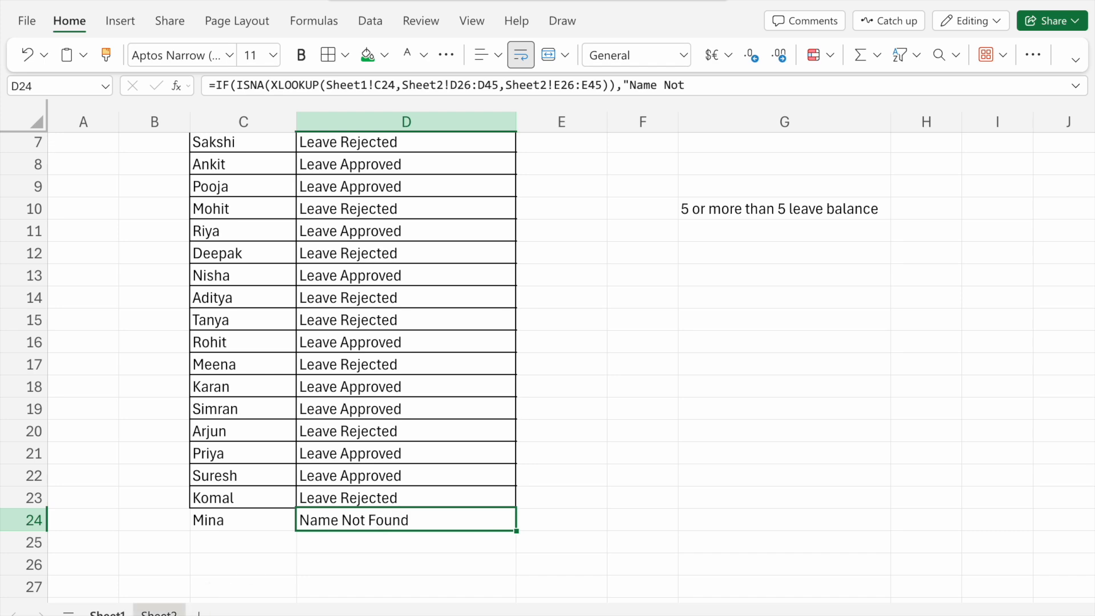
pyautogui.scroll(2, 365, 531)
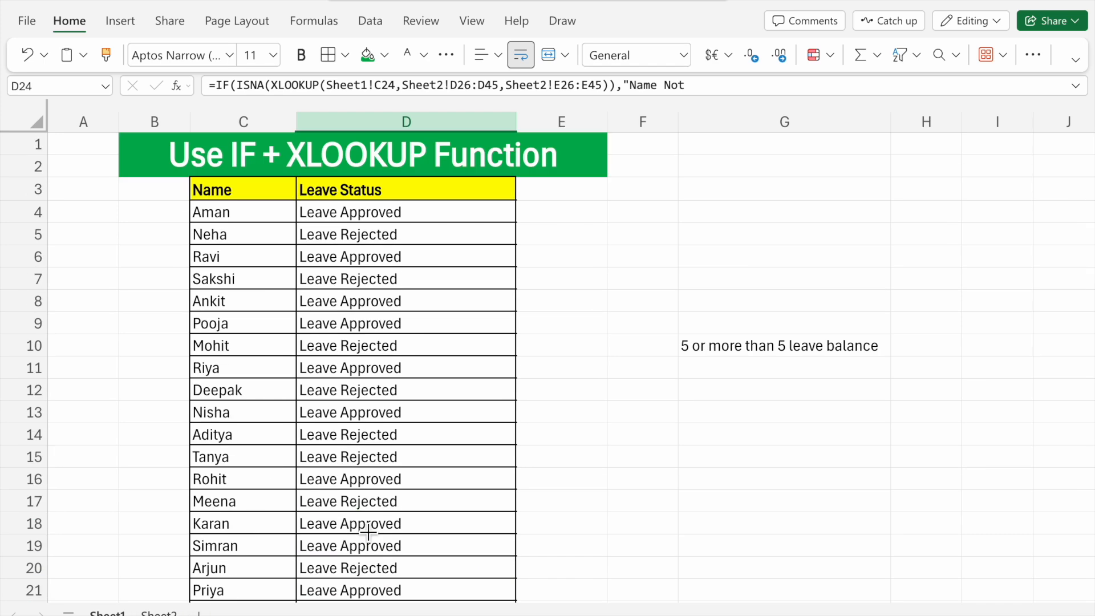